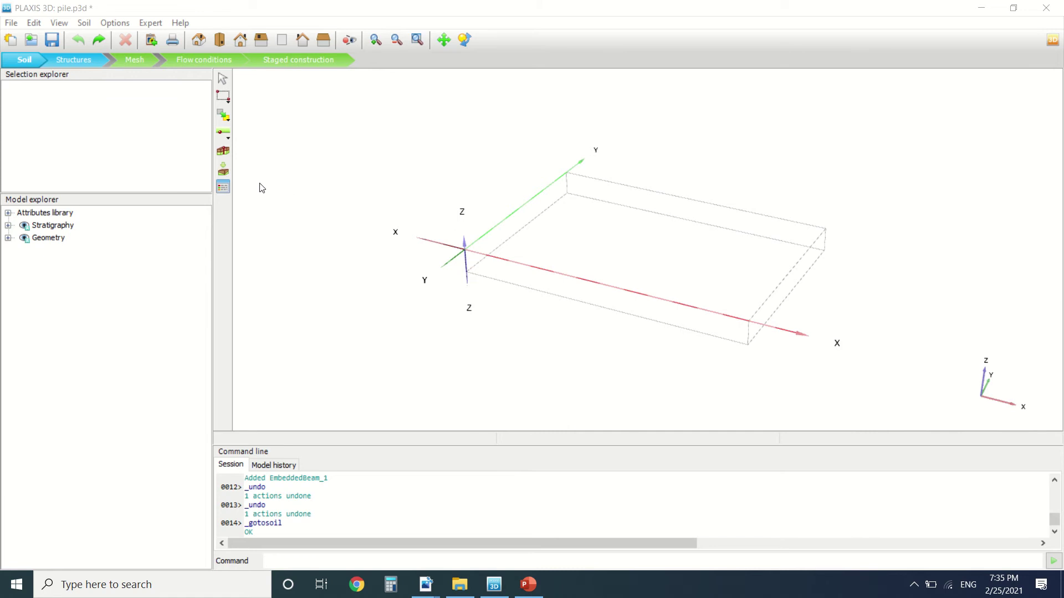
Review the project's soil and interface material sets.
click(223, 187)
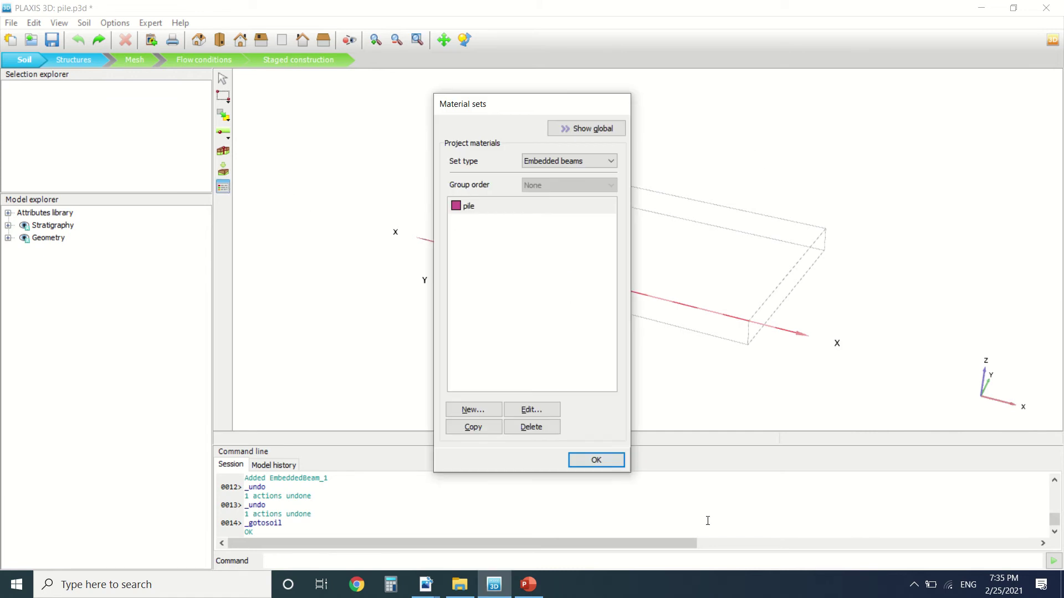
click(588, 466)
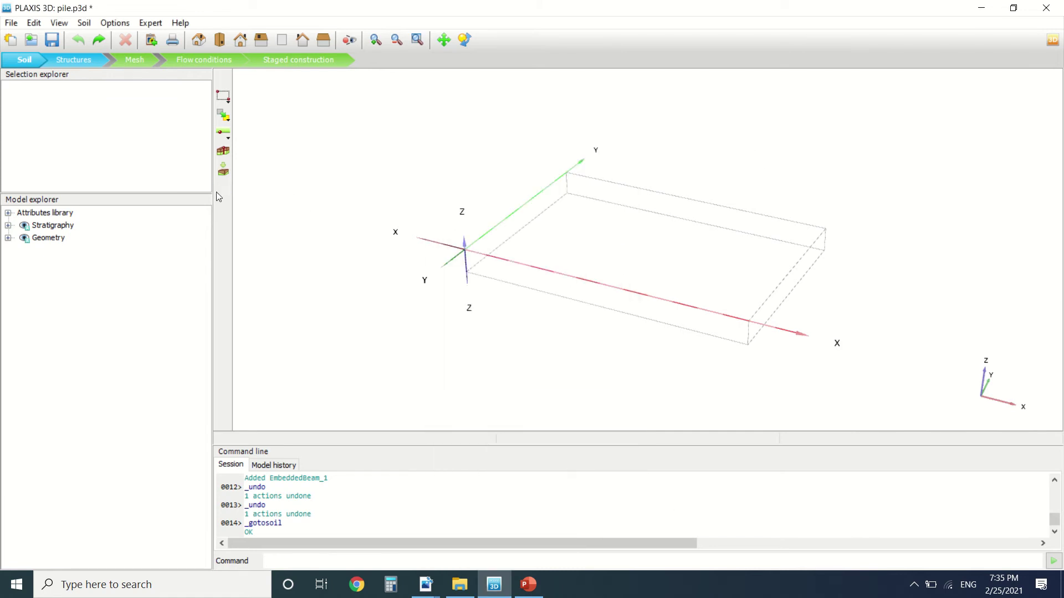
click(223, 186)
click(564, 161)
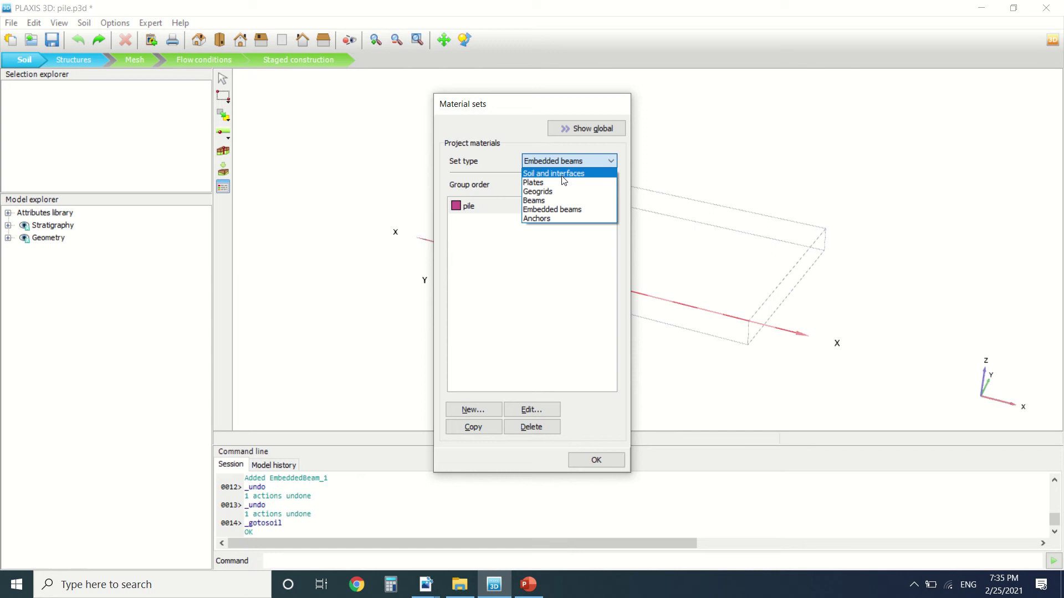
click(571, 174)
click(595, 461)
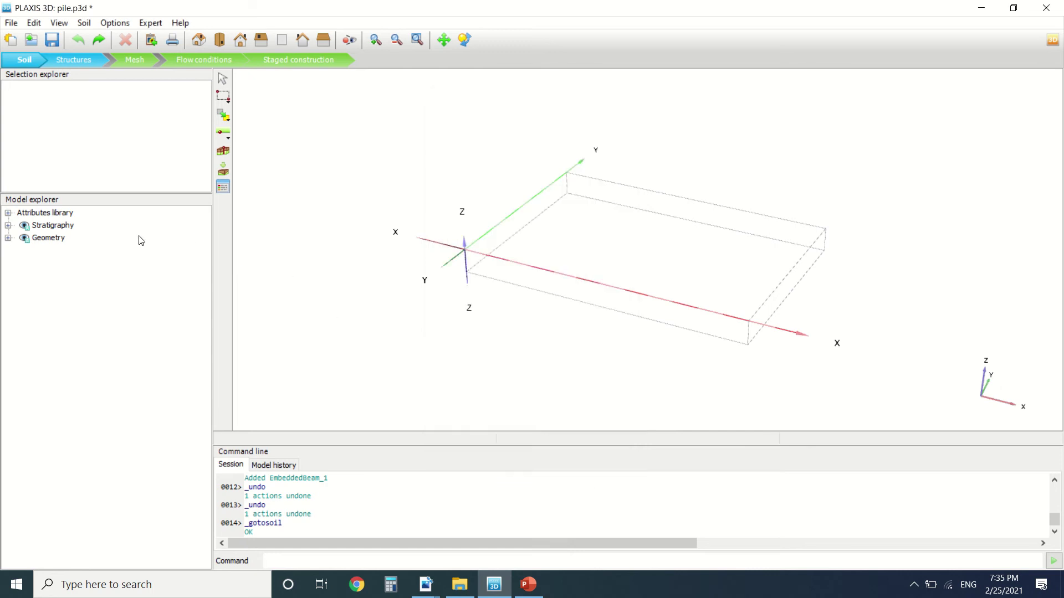
Create a borehole at (0,0) with one soil layer whose bottom is -40 m.
click(223, 150)
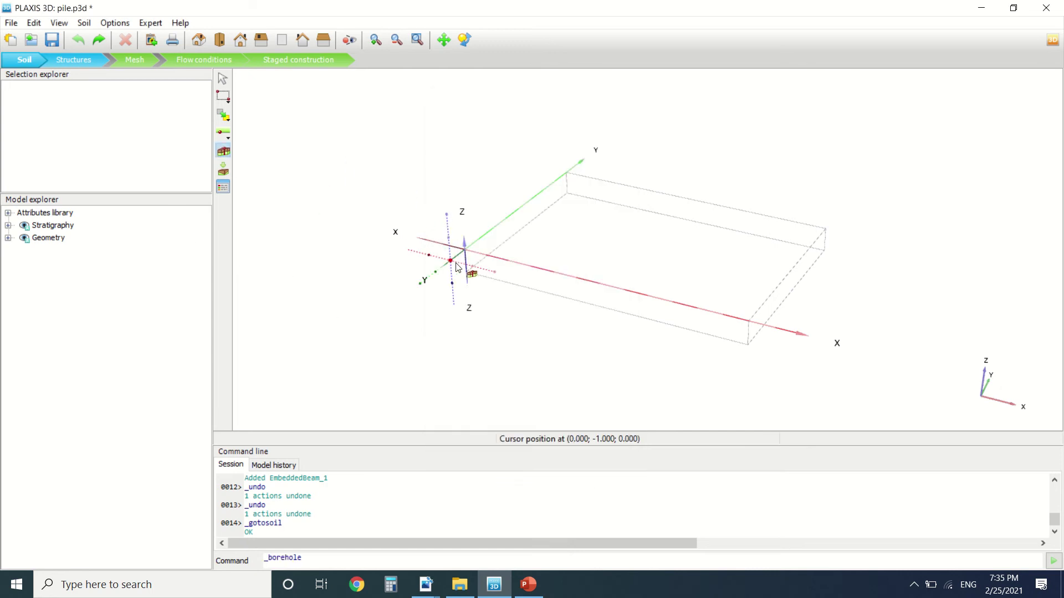
click(464, 250)
click(386, 145)
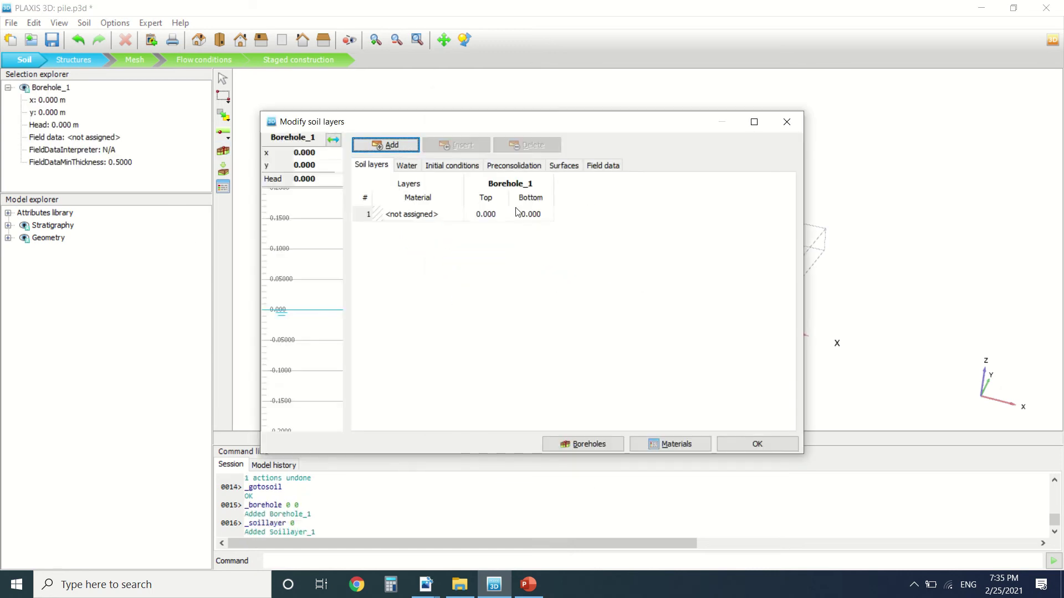
click(525, 215)
text(-40)
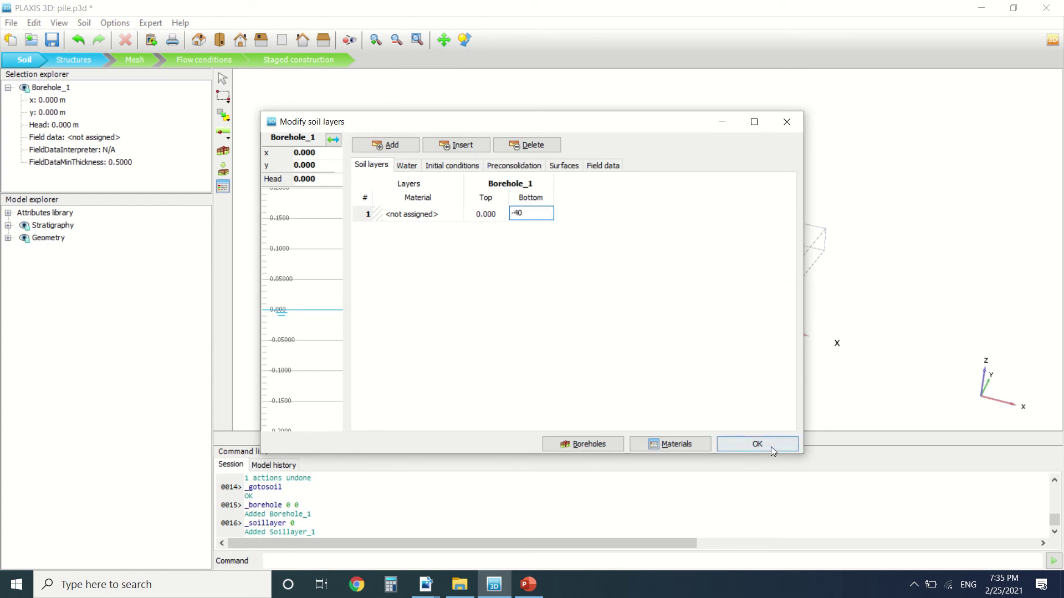
click(768, 445)
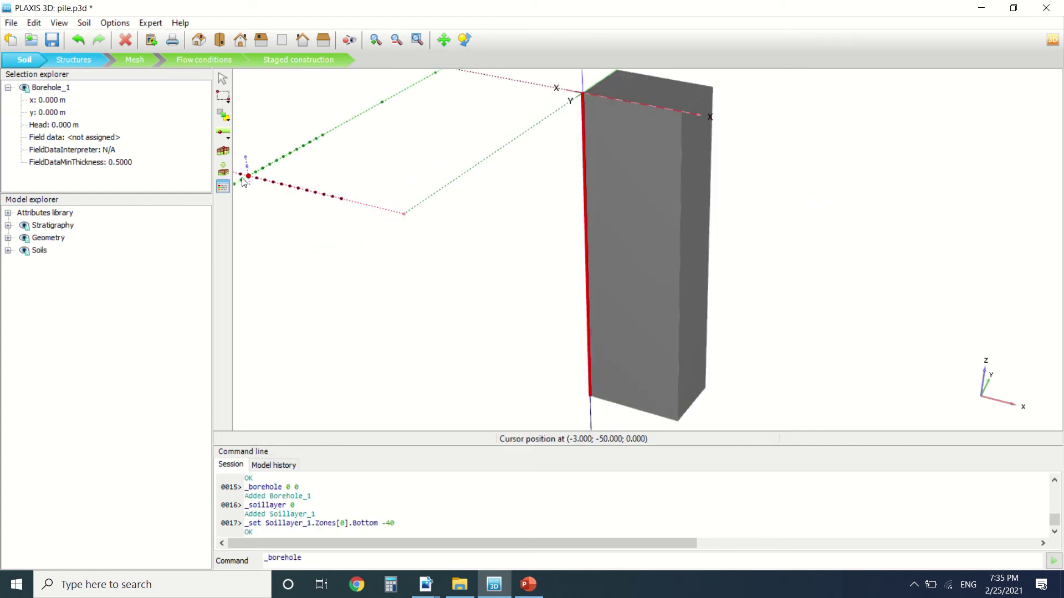
Assign lacustrine clay to layer 1 of the borehole through the Stratigraphy node.
click(12, 215)
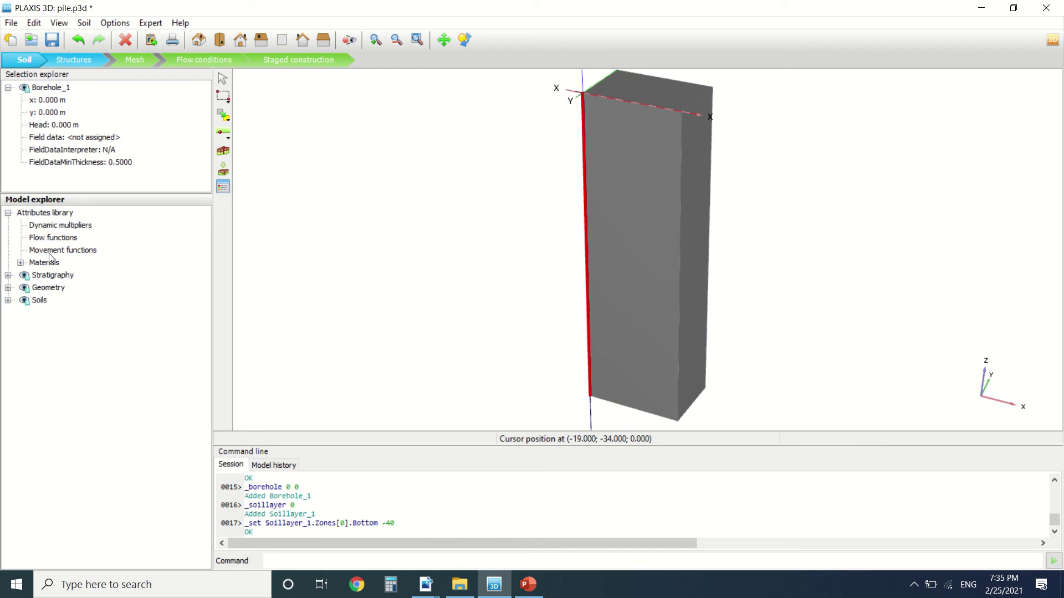
click(9, 276)
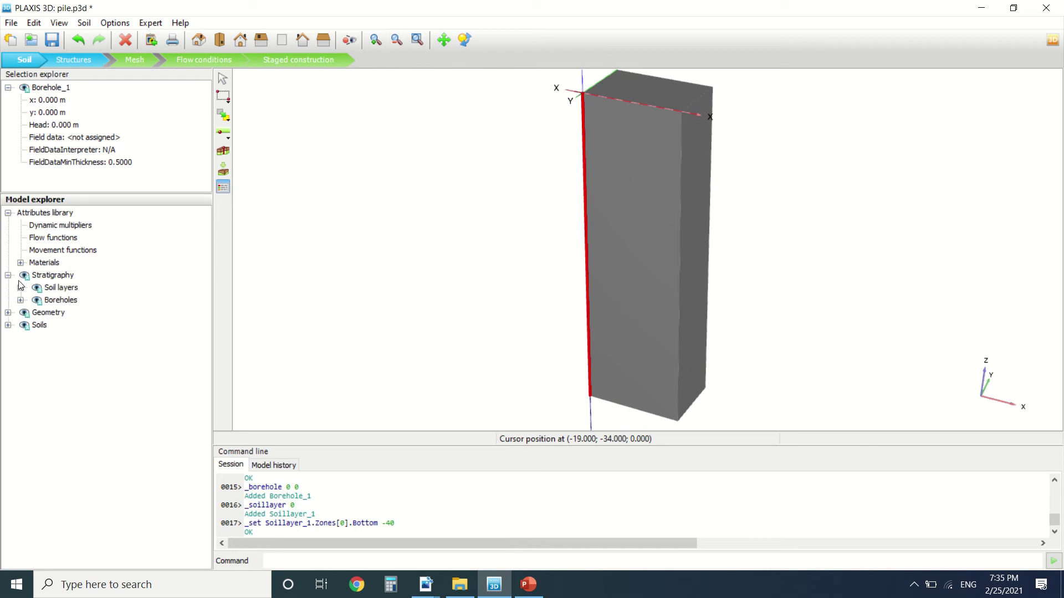
right_click(56, 300)
click(84, 328)
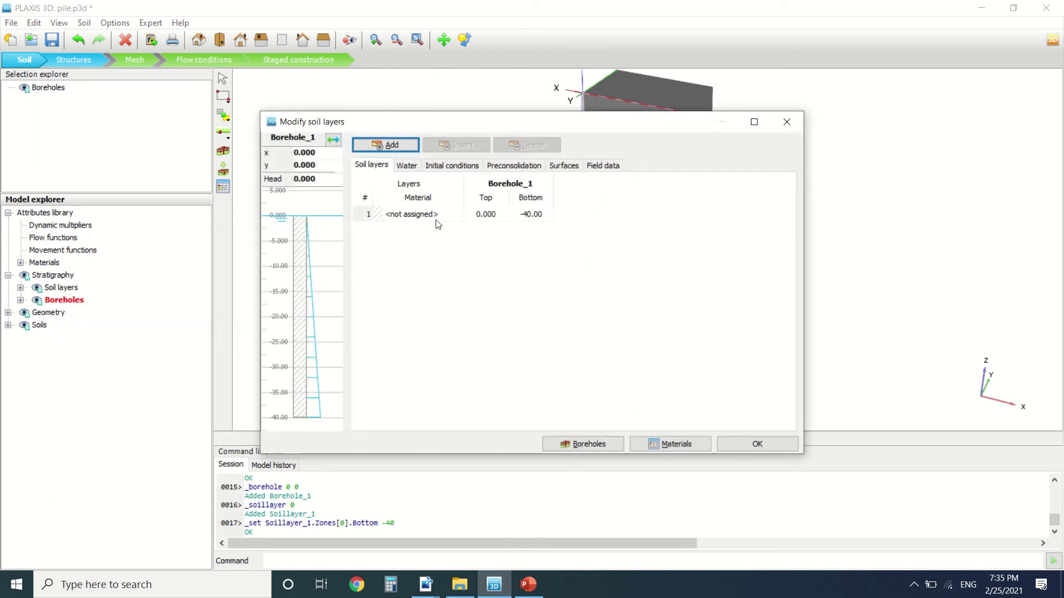
click(439, 215)
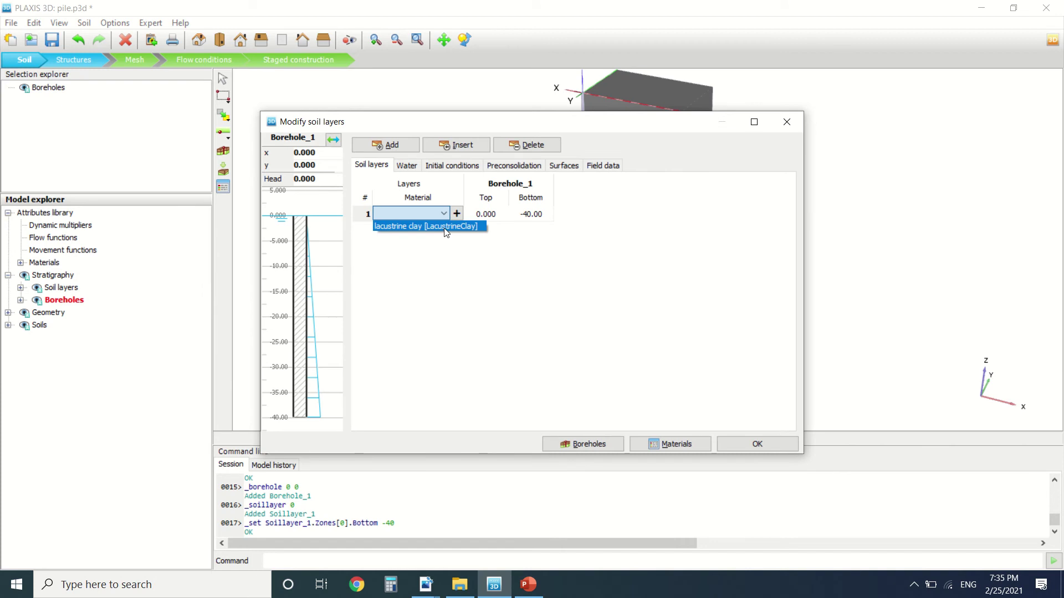
click(446, 226)
click(728, 443)
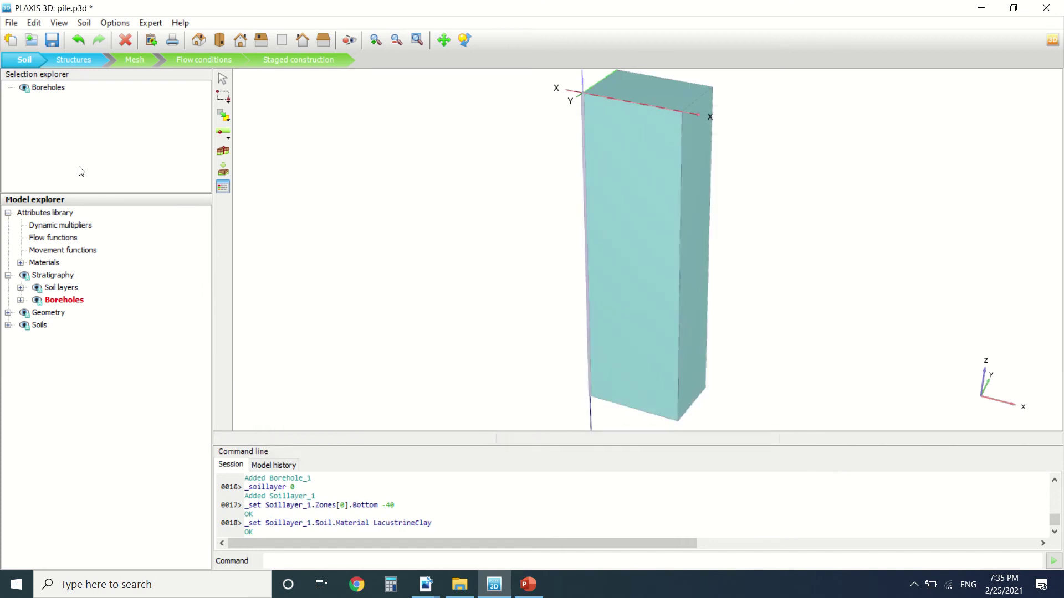
Set the model contour x max and y max to 40 in Project properties.
click(11, 23)
click(79, 214)
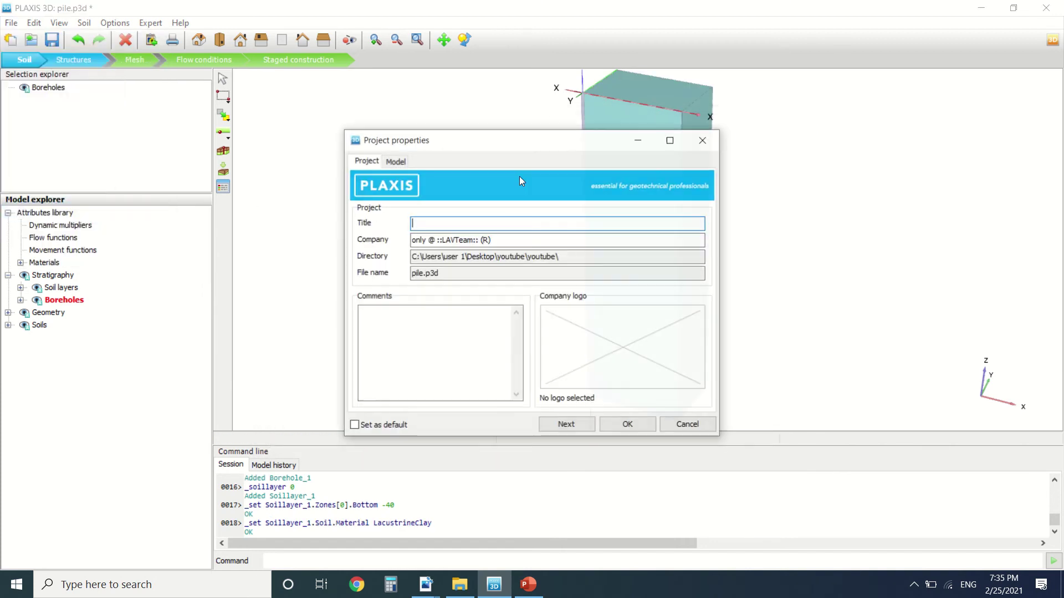
click(396, 161)
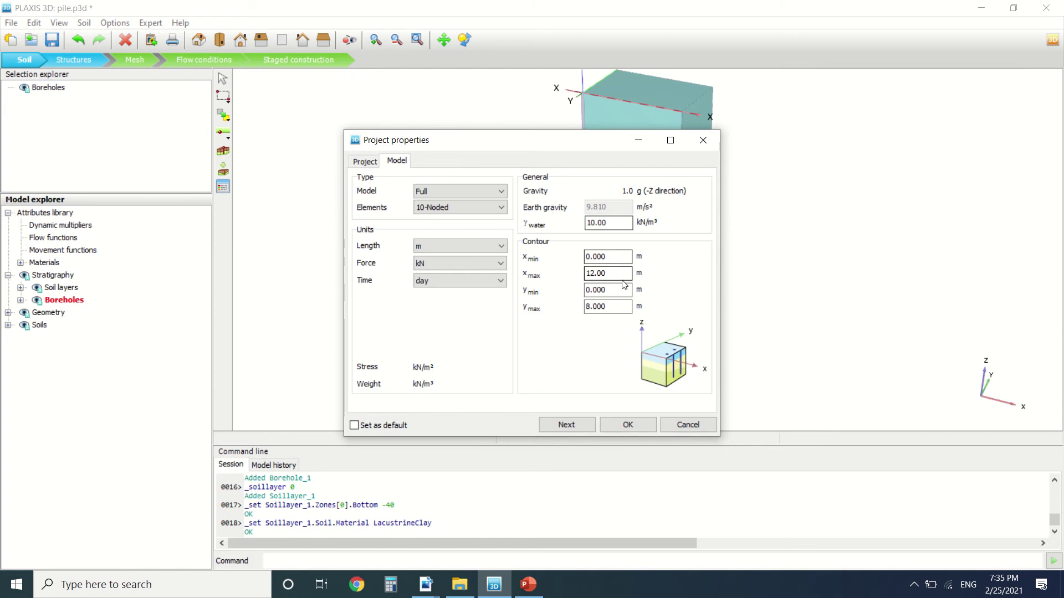
drag(625, 273, 517, 274)
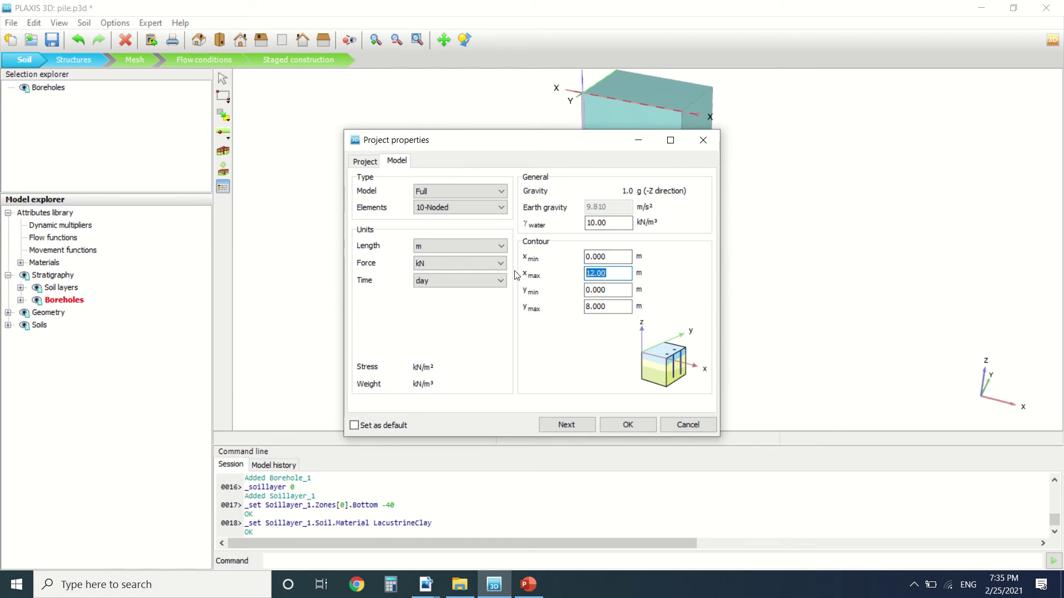
text(40)
drag(622, 307, 560, 305)
text(40)
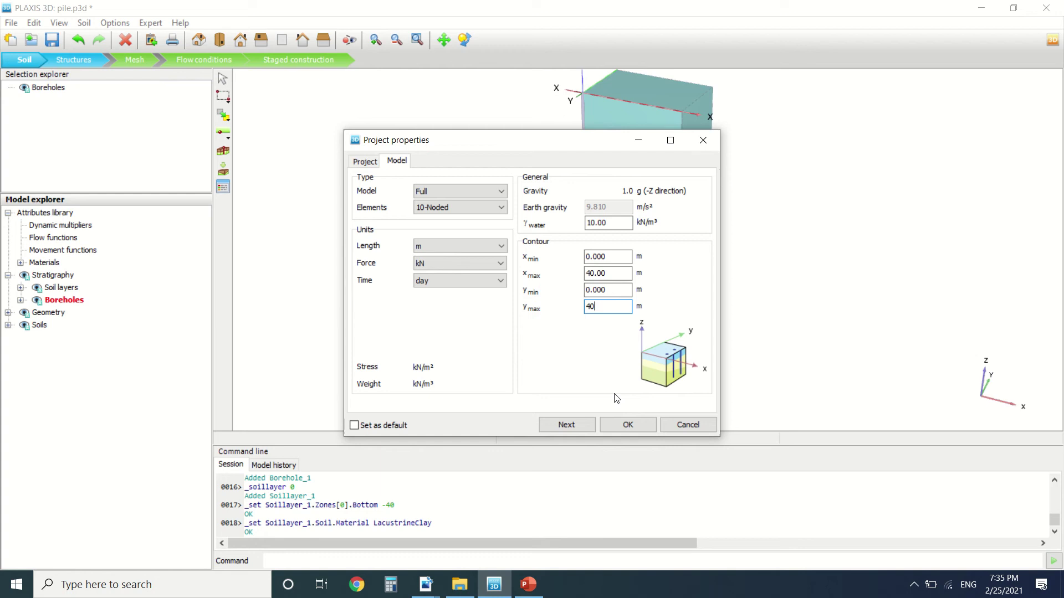
click(627, 425)
Switch to Structures mode and consult the 3D-2-Reference.pdf manual.
click(61, 61)
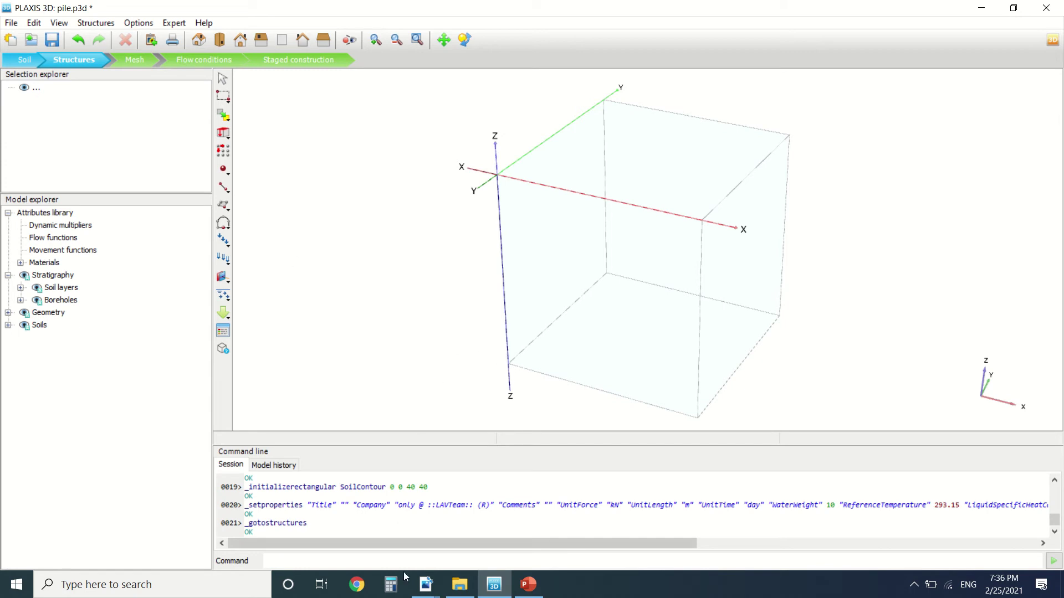
mouse_move(425, 585)
click(481, 521)
scroll(589, 272, up, 3)
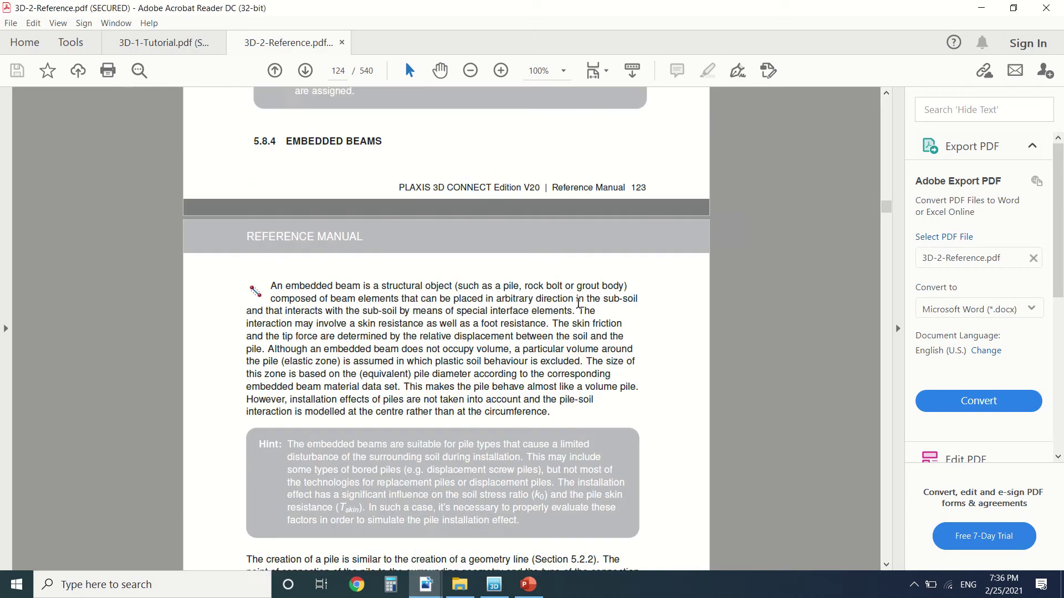
scroll(589, 271, down, 3)
Draw Line_1 by placing two points in the viewport.
click(979, 9)
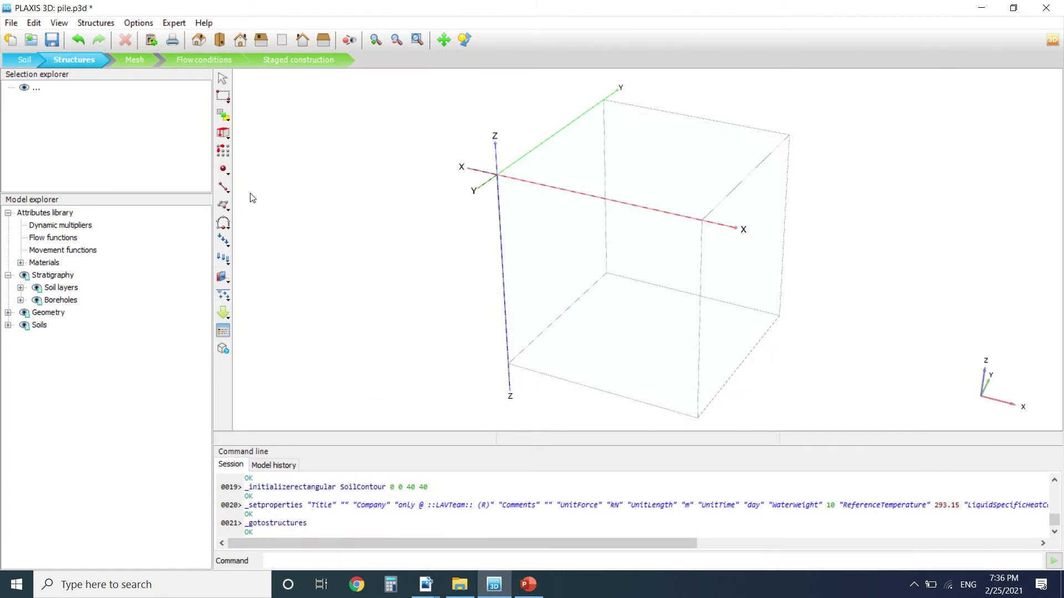
click(228, 187)
click(227, 188)
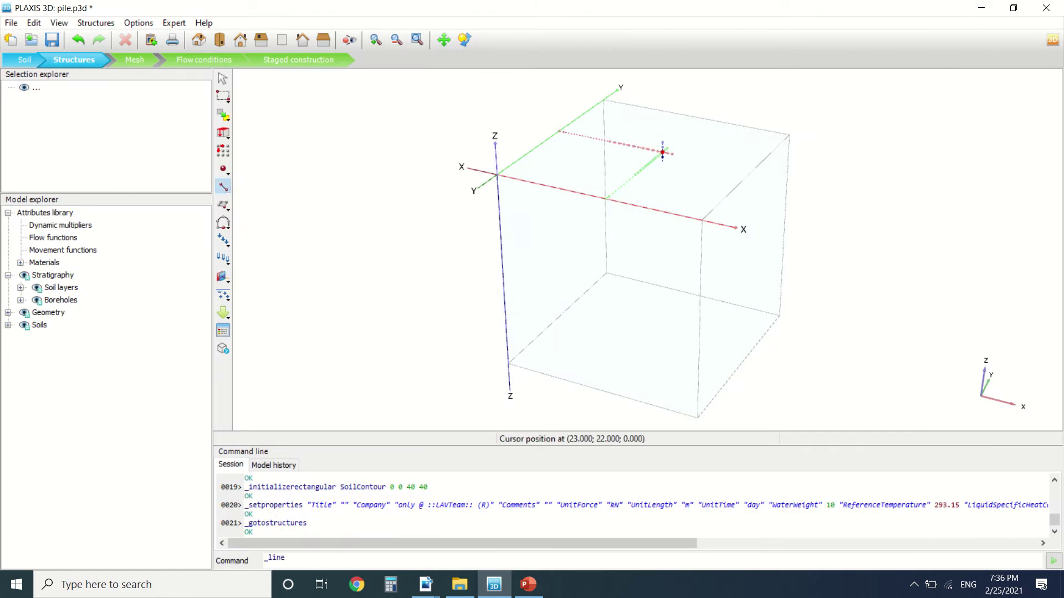
scroll(651, 160, up, 3)
click(640, 169)
click(657, 312)
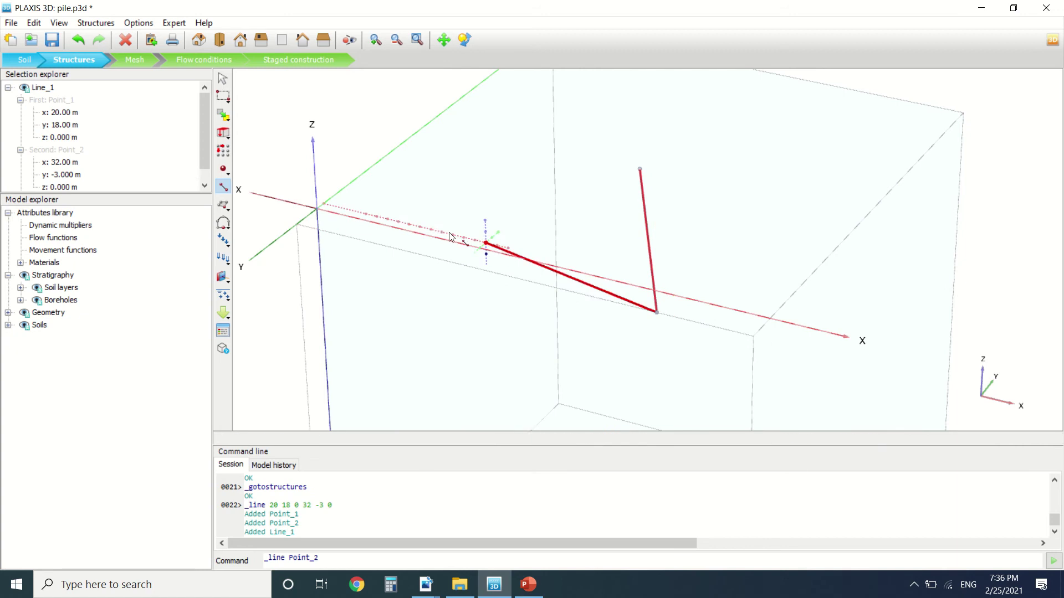
Set Point_1 y to 20 and Point_2 to (20, 20, -18), making the line vertical.
click(60, 125)
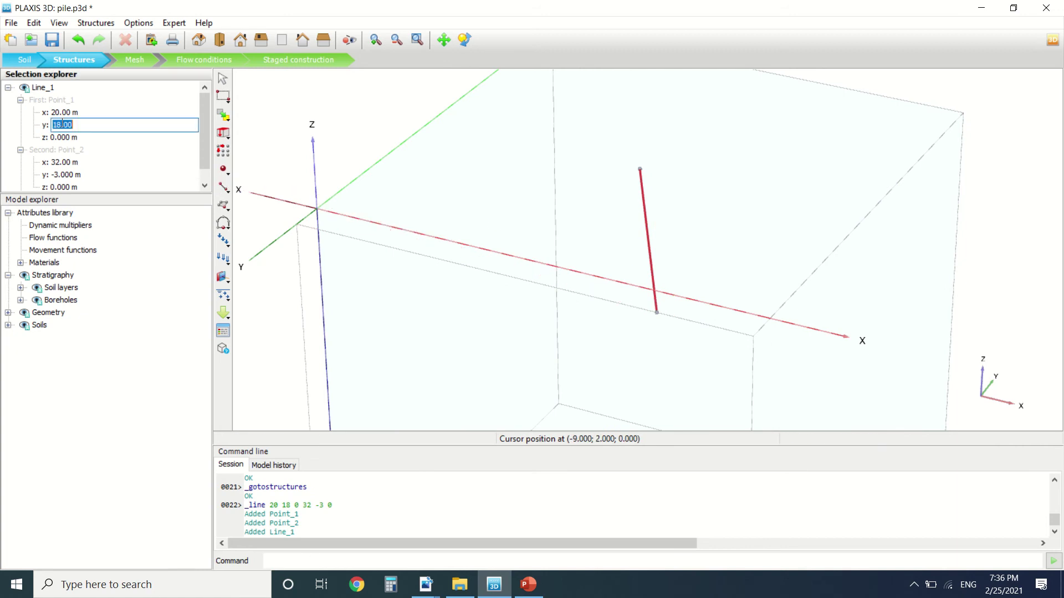
text(20)
key(Return)
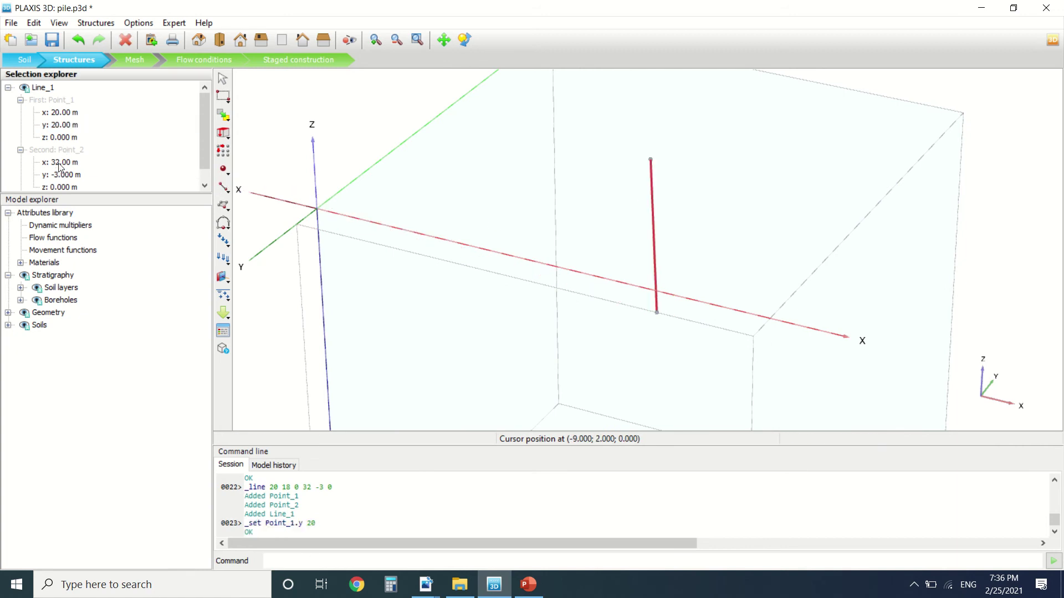
click(60, 163)
text(20)
key(Return)
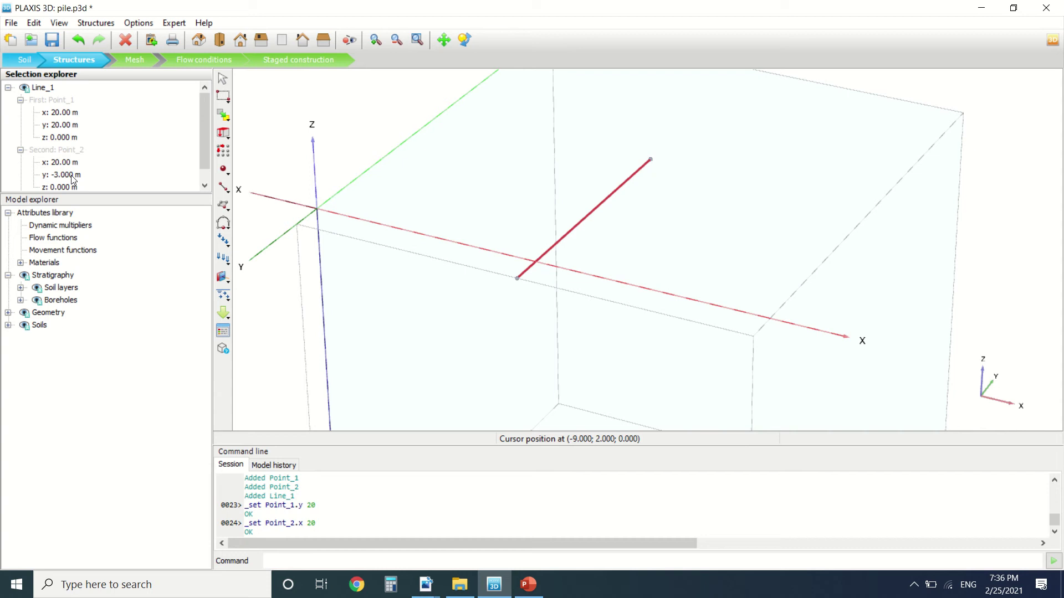
click(71, 176)
text(20)
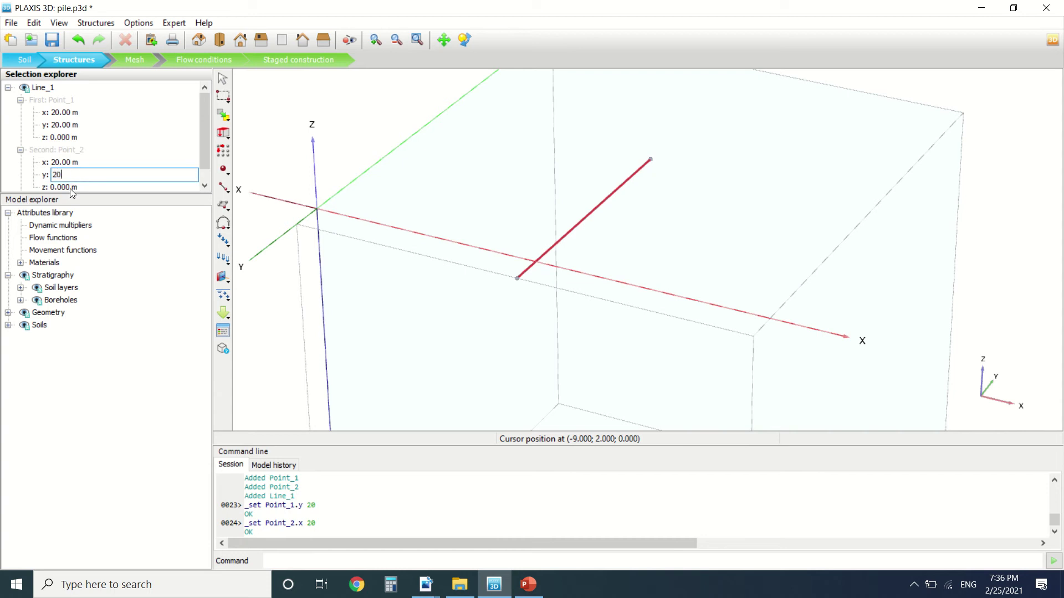
key(Return)
click(71, 188)
text(-)
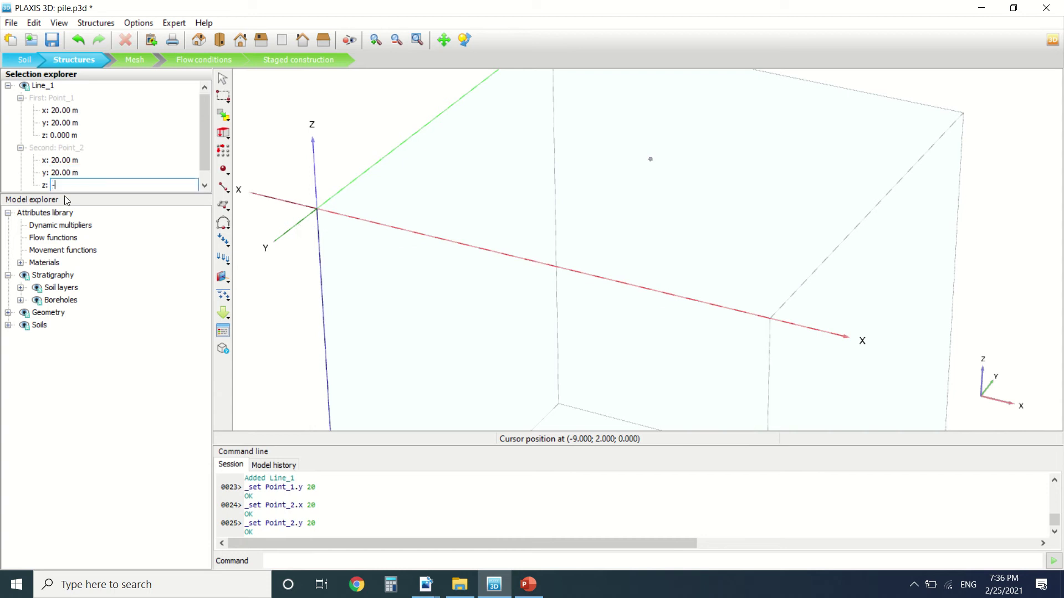
text(18)
key(Return)
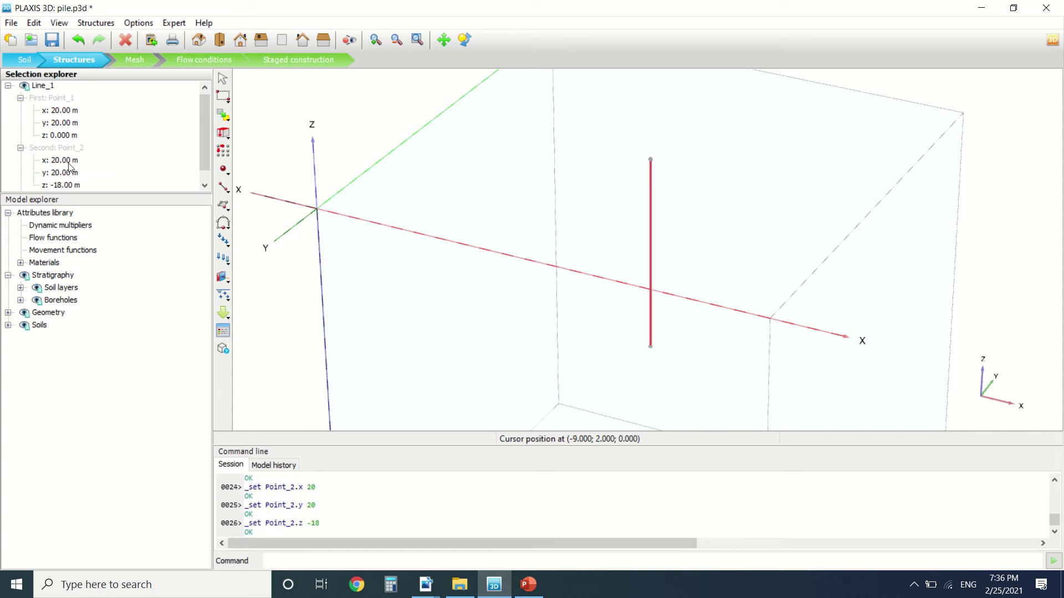
Reselect the vertical pile line in the viewport to check Line_1.
click(607, 167)
scroll(601, 171, down, 3)
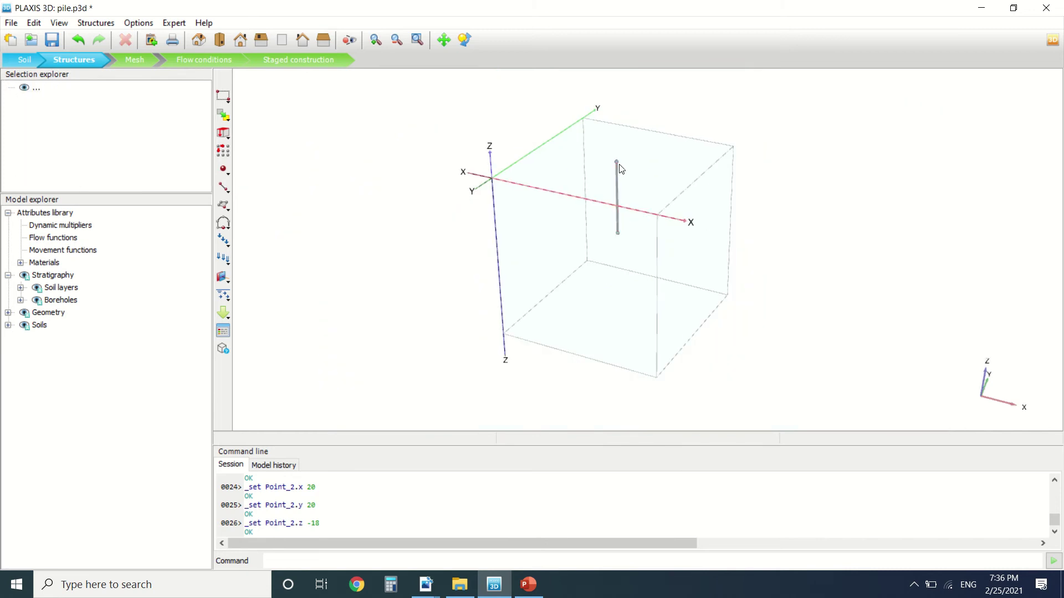
scroll(621, 172, up, 3)
click(621, 211)
scroll(624, 191, down, 1)
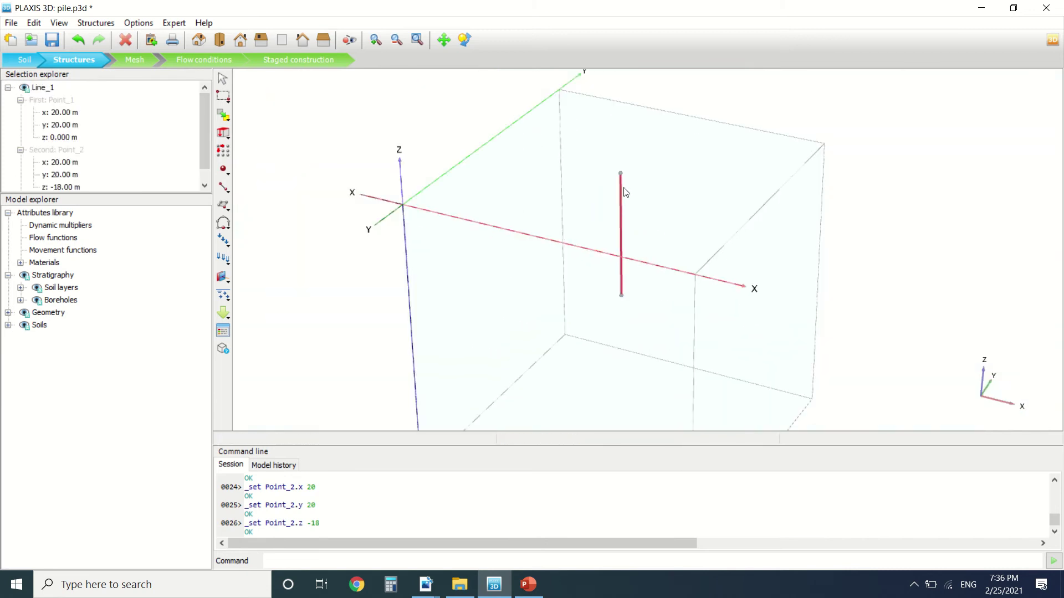
Create an embedded beam on Line_1.
right_click(623, 185)
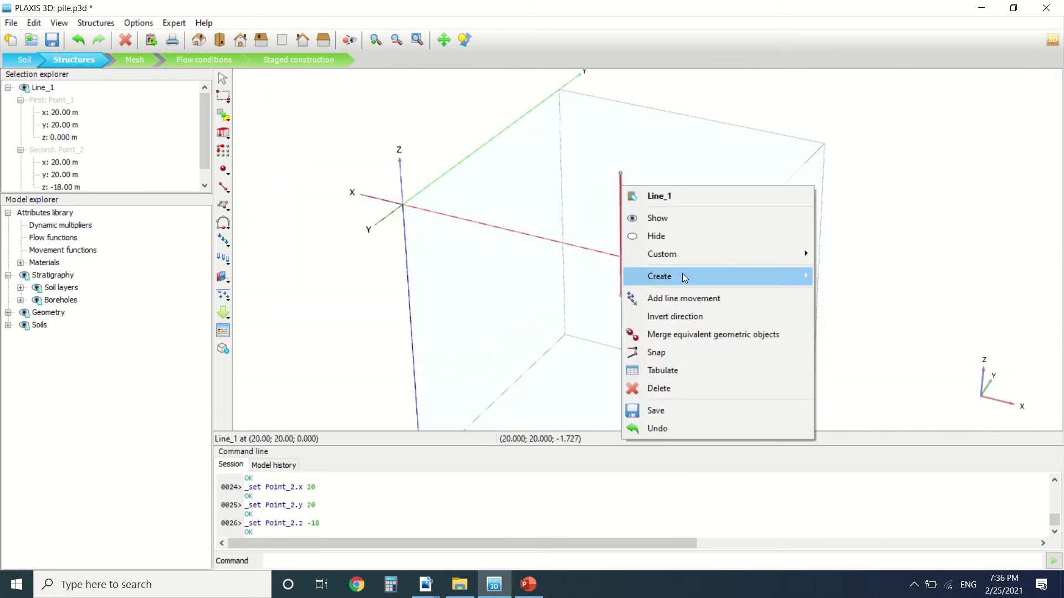
mouse_move(683, 275)
click(883, 295)
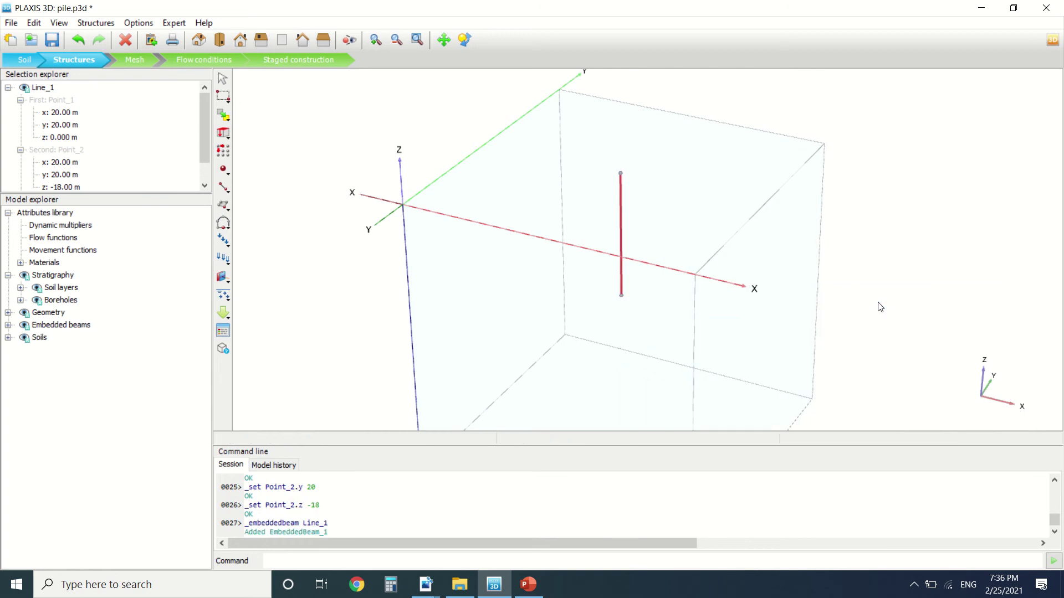
Assign the pile material to EmbeddedBeam_1.
right_click(622, 208)
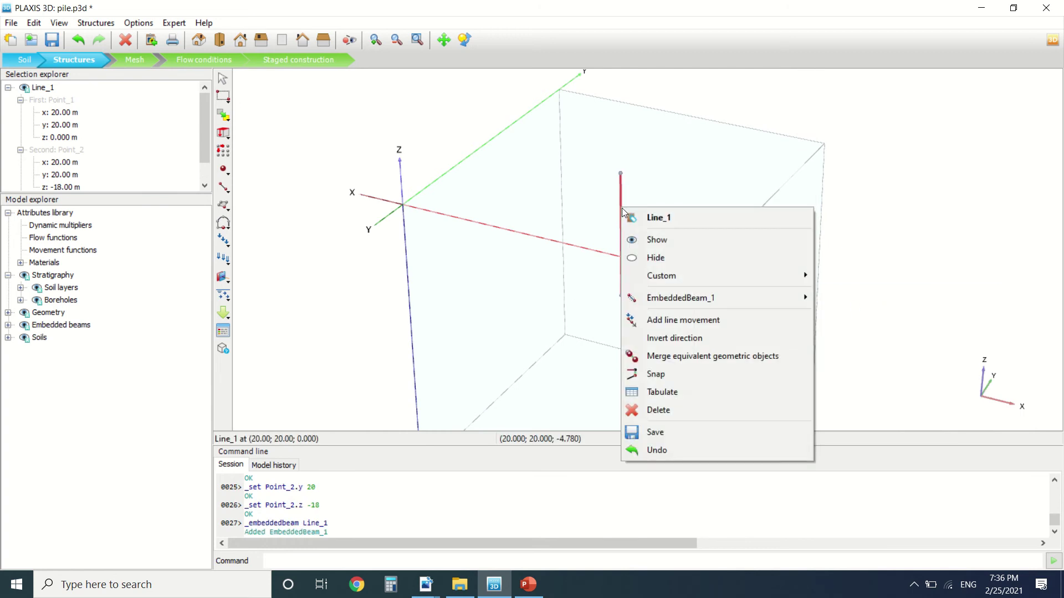
mouse_move(709, 300)
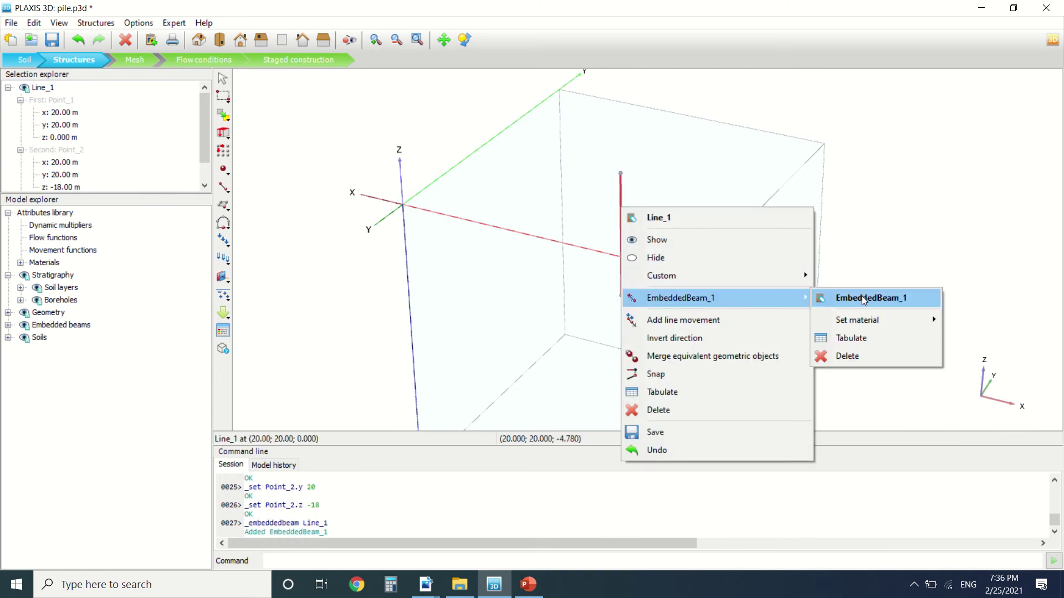
mouse_move(910, 313)
click(967, 319)
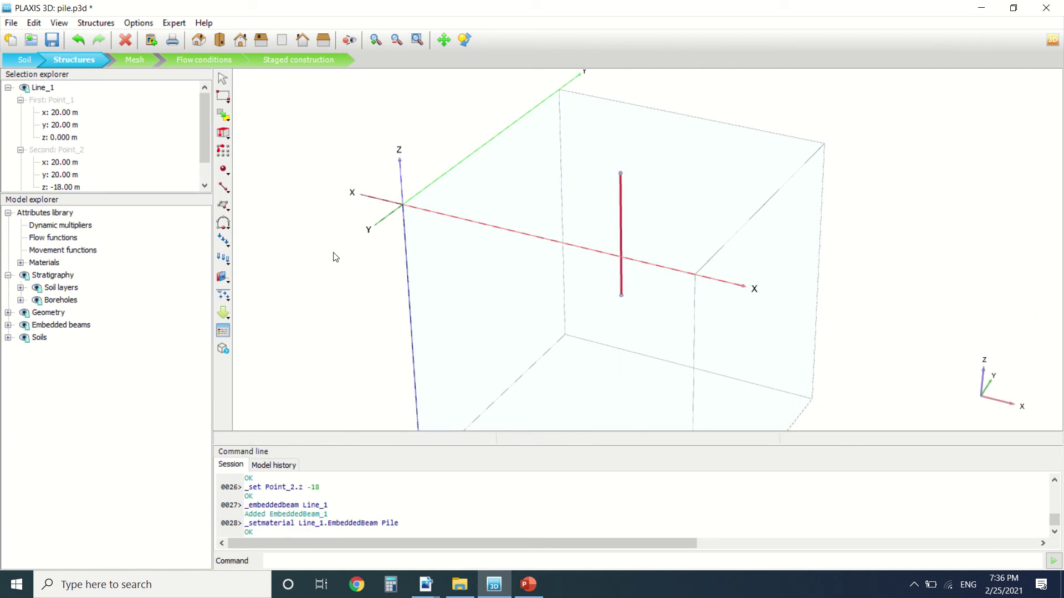
Open the pile embedded-beam material, keep it Elastic, and accept E 30.00E6, 1.500 m circular section.
click(222, 333)
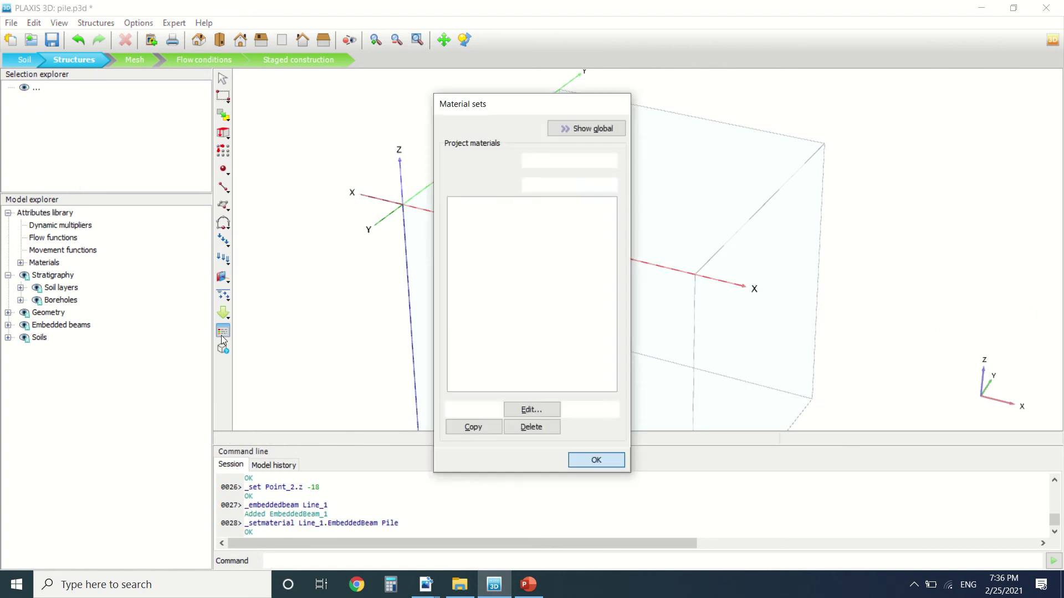
click(557, 165)
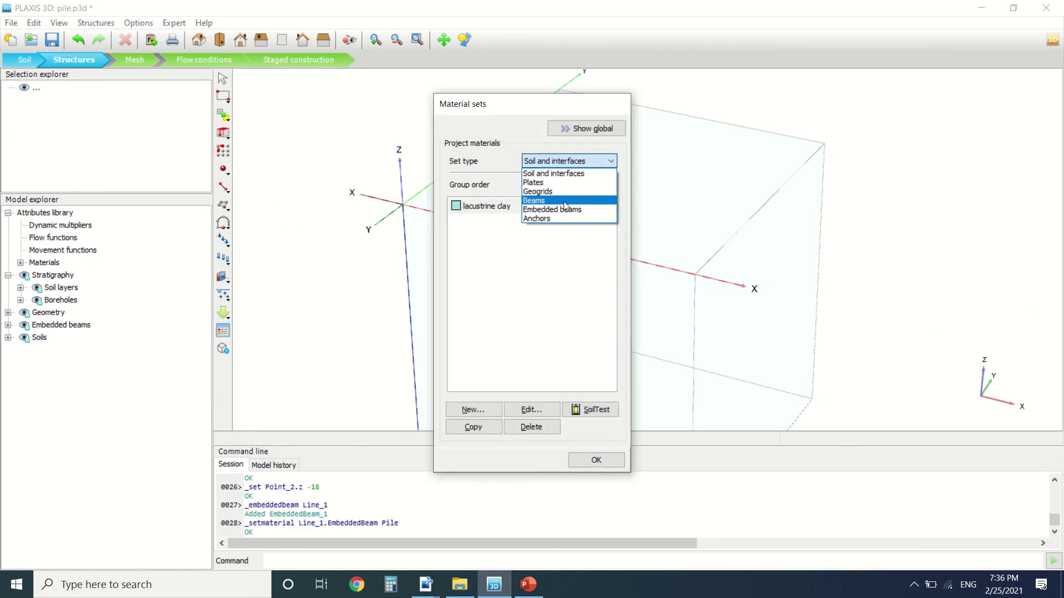
click(563, 206)
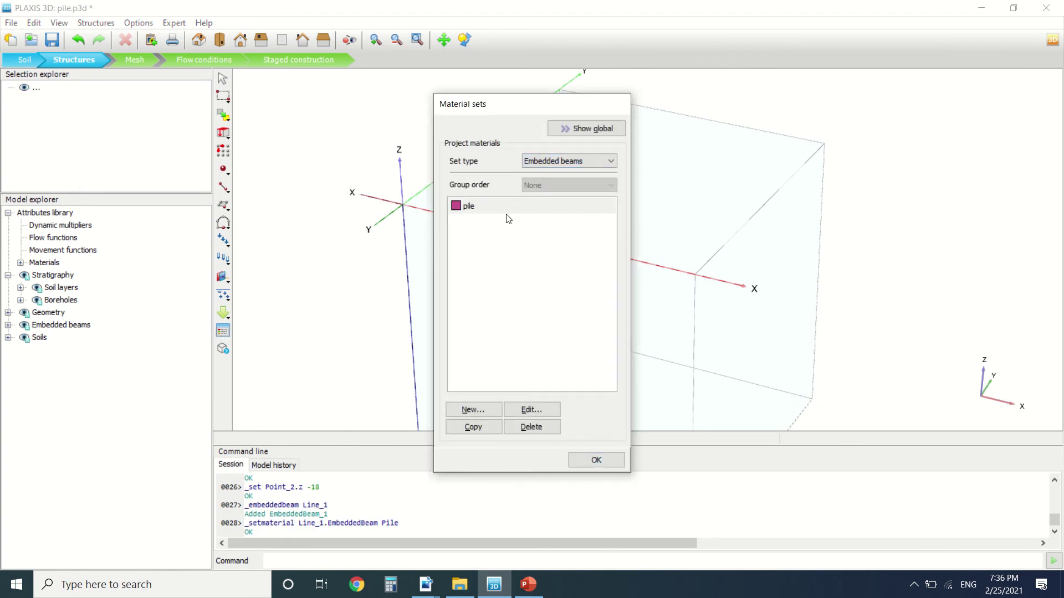
click(529, 410)
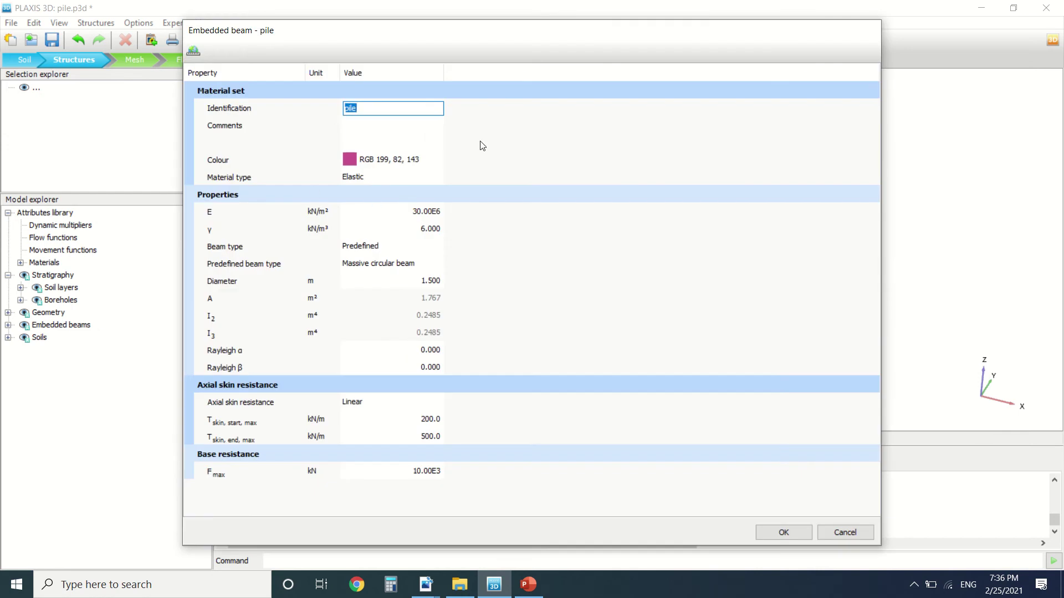
click(364, 179)
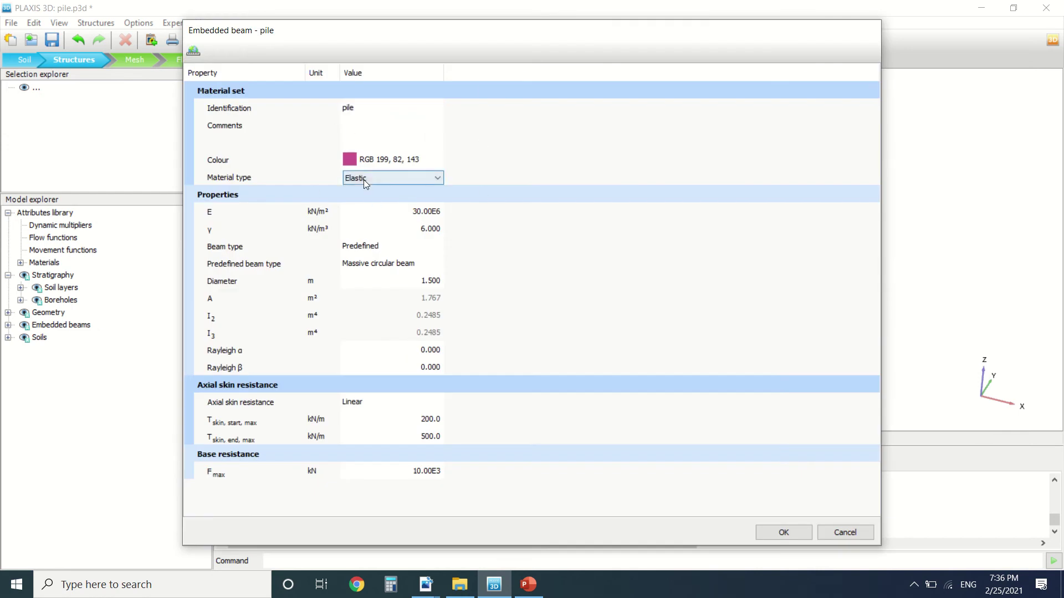
click(363, 178)
click(364, 178)
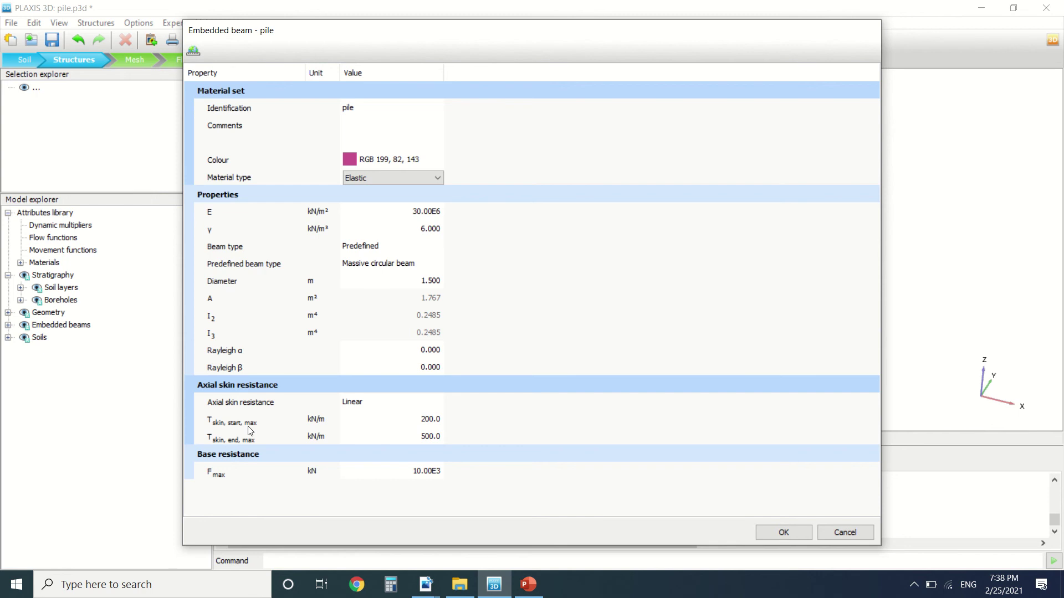
click(758, 532)
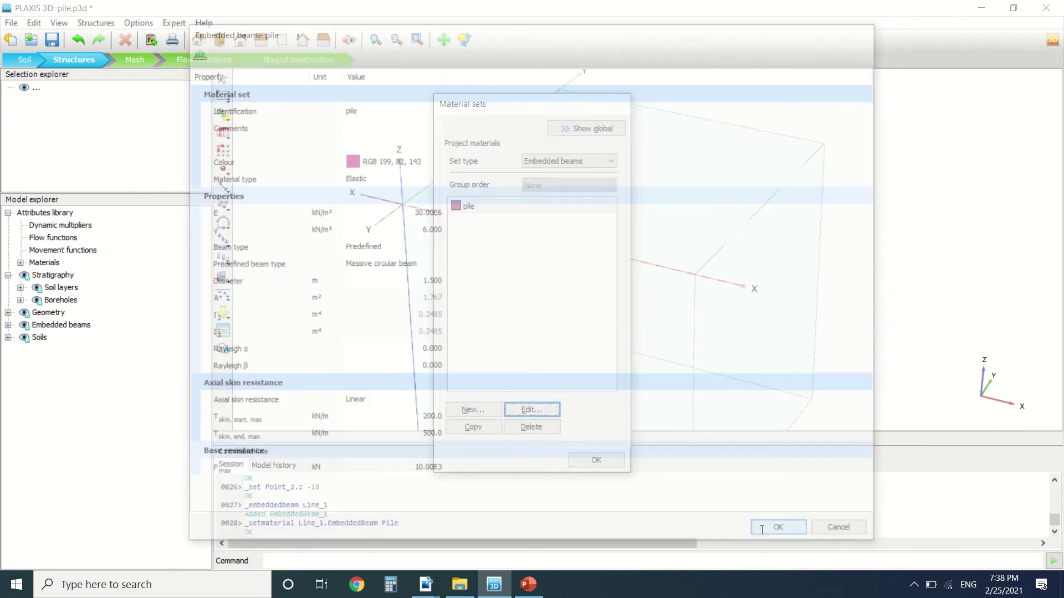
Place a point load on the pile top at (20, 20, 0) with Fz -100 kN.
click(579, 460)
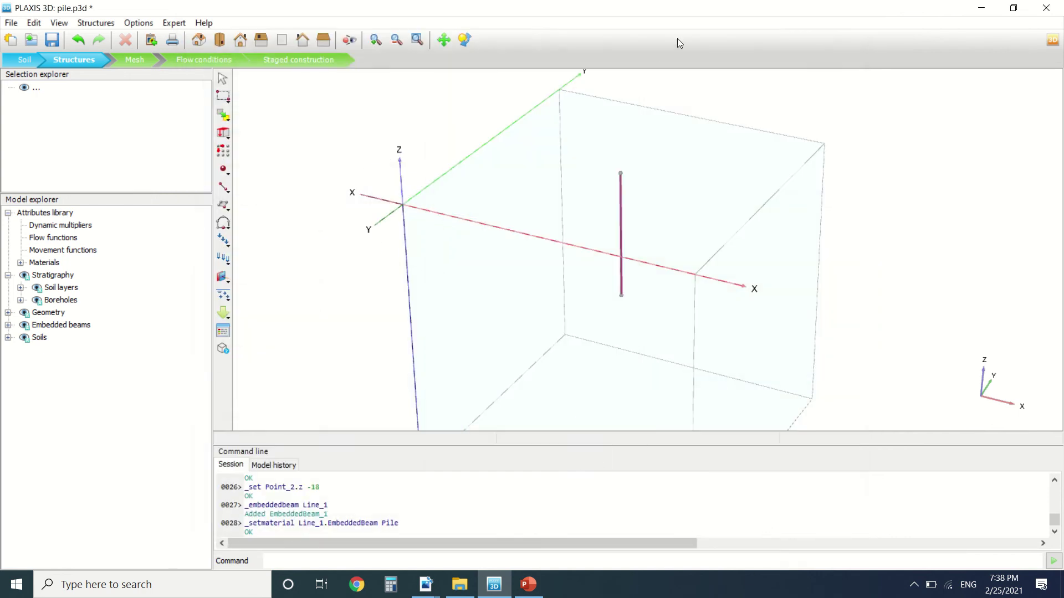
click(223, 240)
scroll(656, 177, up, 3)
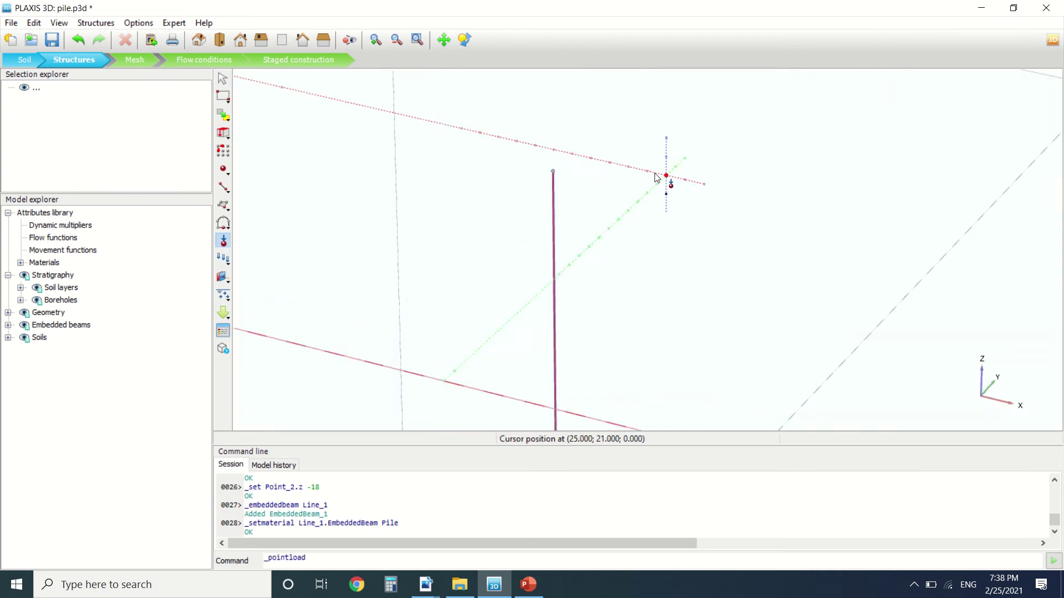
click(555, 174)
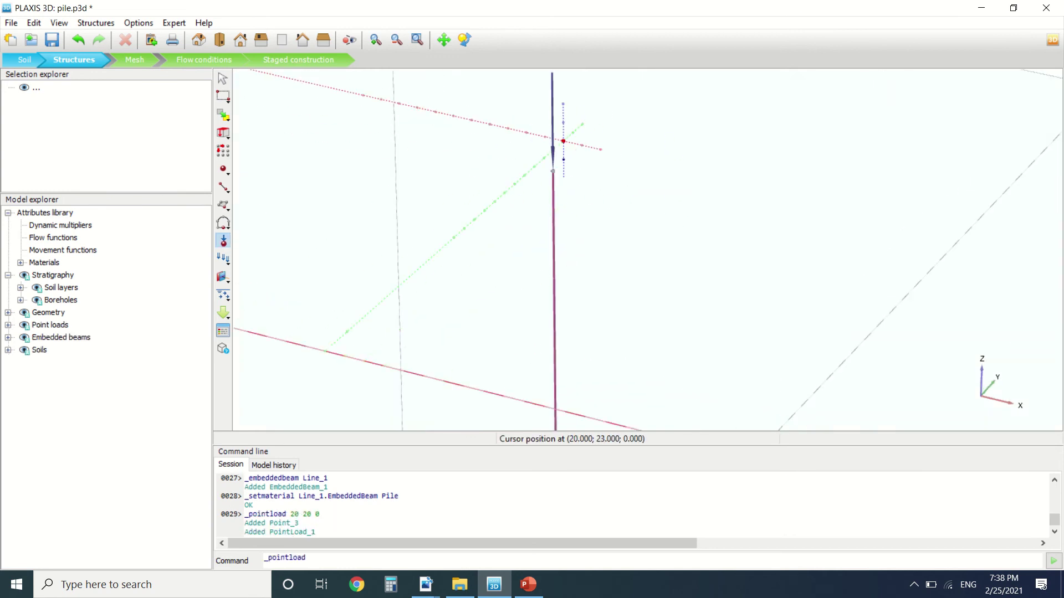
key(Escape)
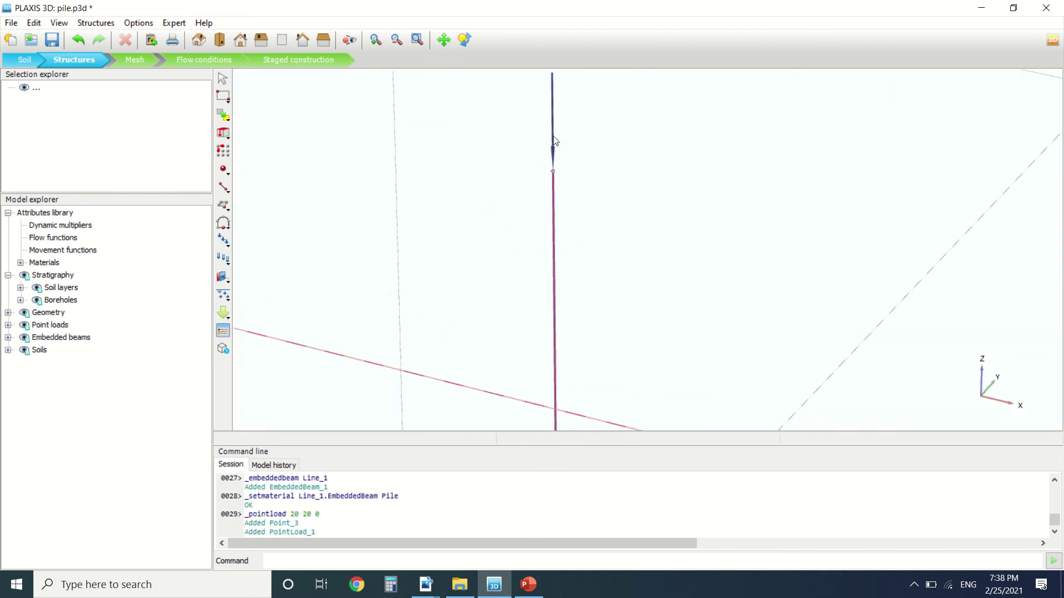
click(553, 175)
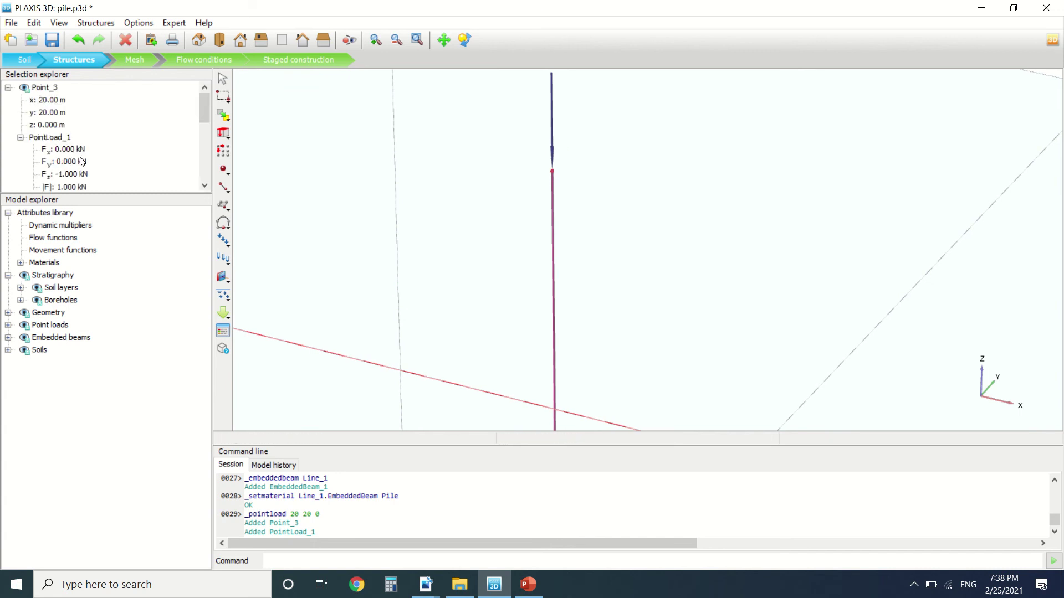
click(75, 174)
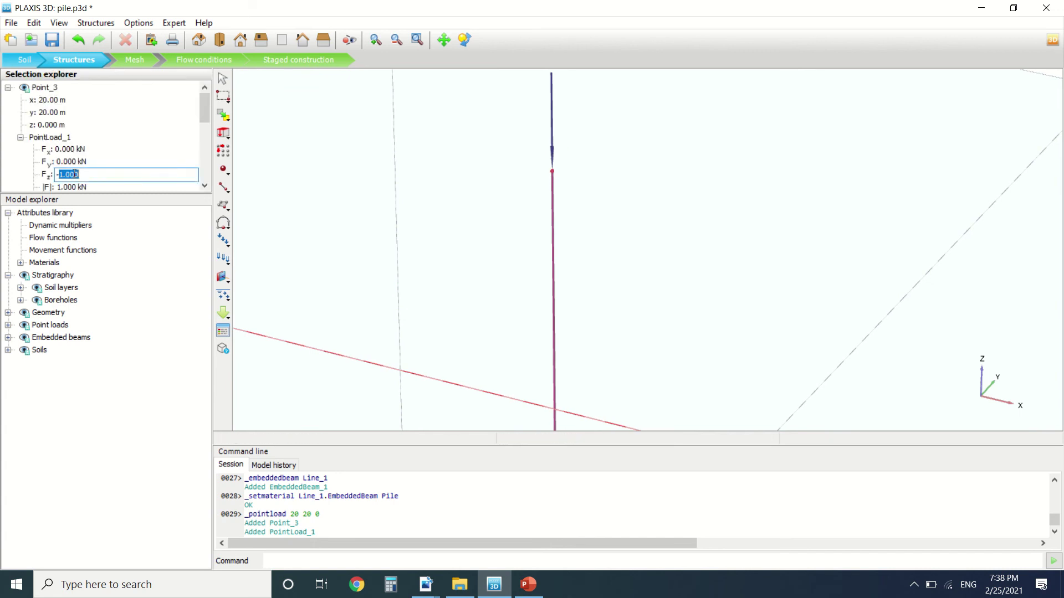
text(1)
key(Return)
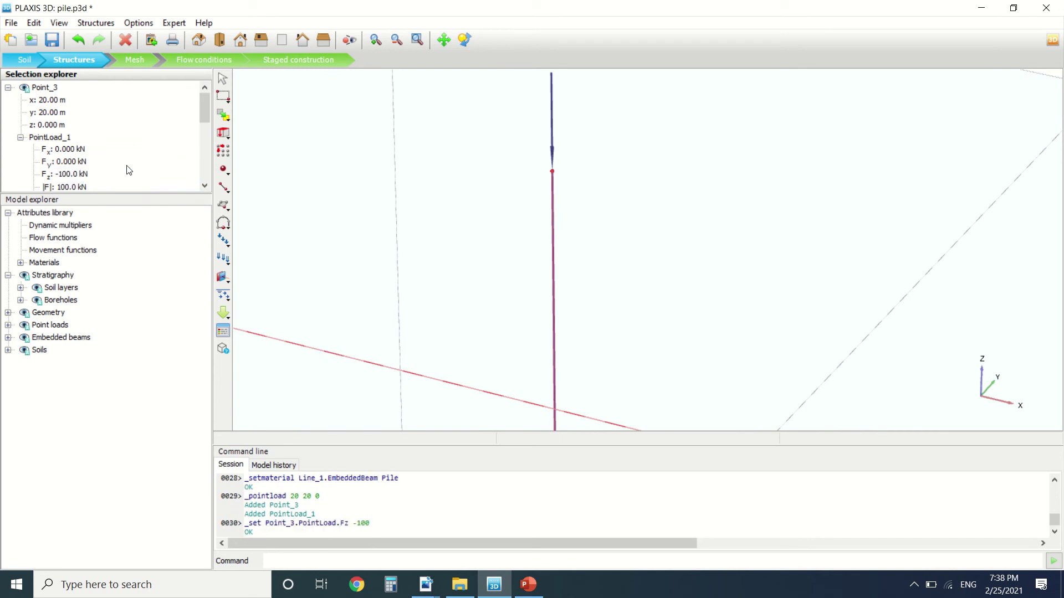
Generate a Medium mesh (7472 elements, 12057 nodes) and go to Staged construction.
click(206, 60)
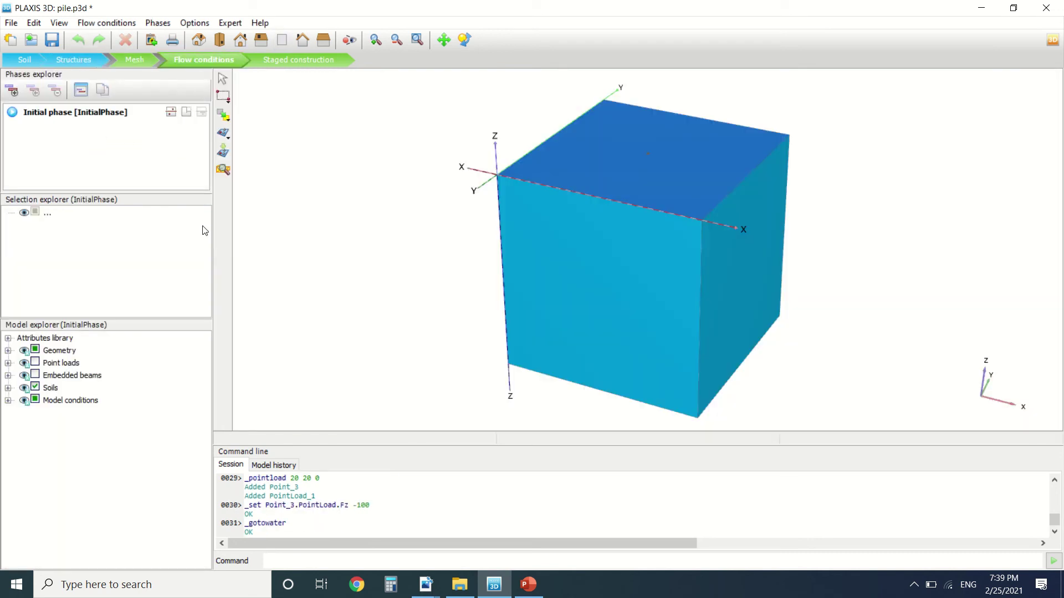
click(138, 63)
click(225, 189)
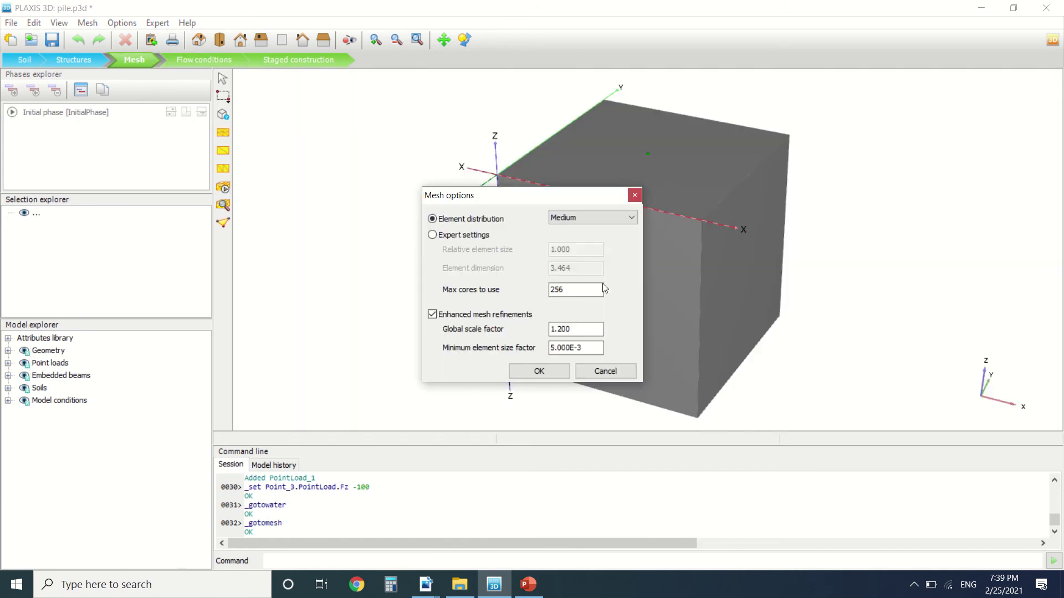
click(530, 378)
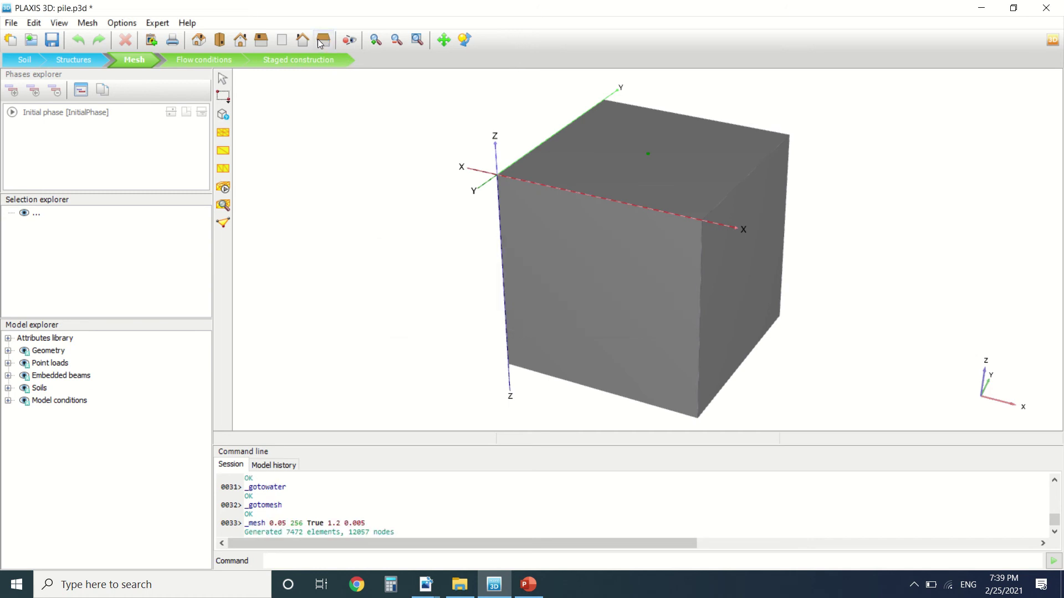
click(301, 59)
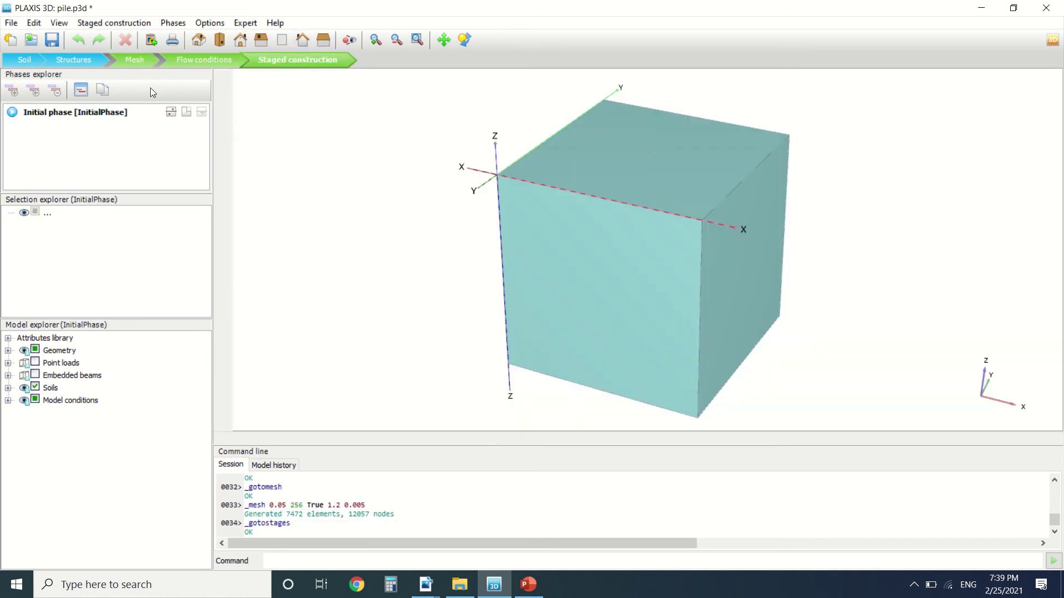
Add Phase_1 with the point load and embedded beam activated.
click(11, 90)
click(46, 127)
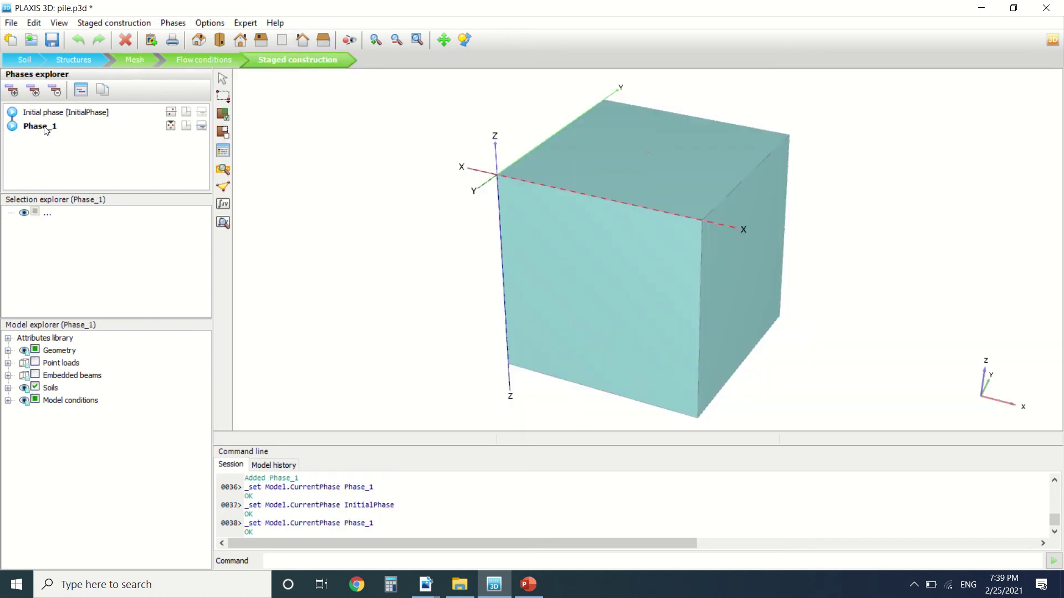
click(35, 363)
click(36, 375)
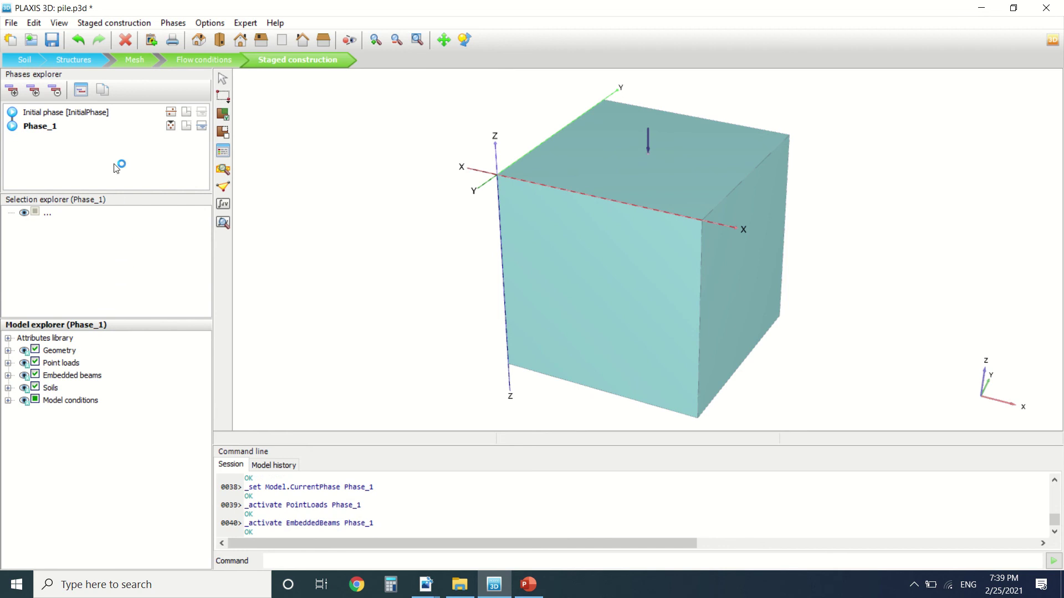
double_click(84, 125)
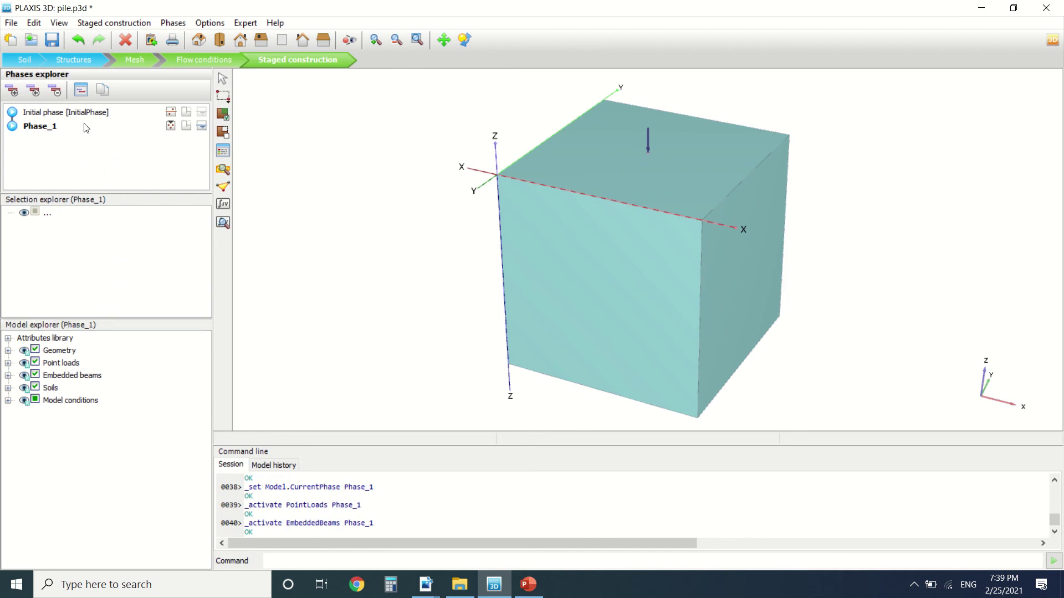
click(466, 89)
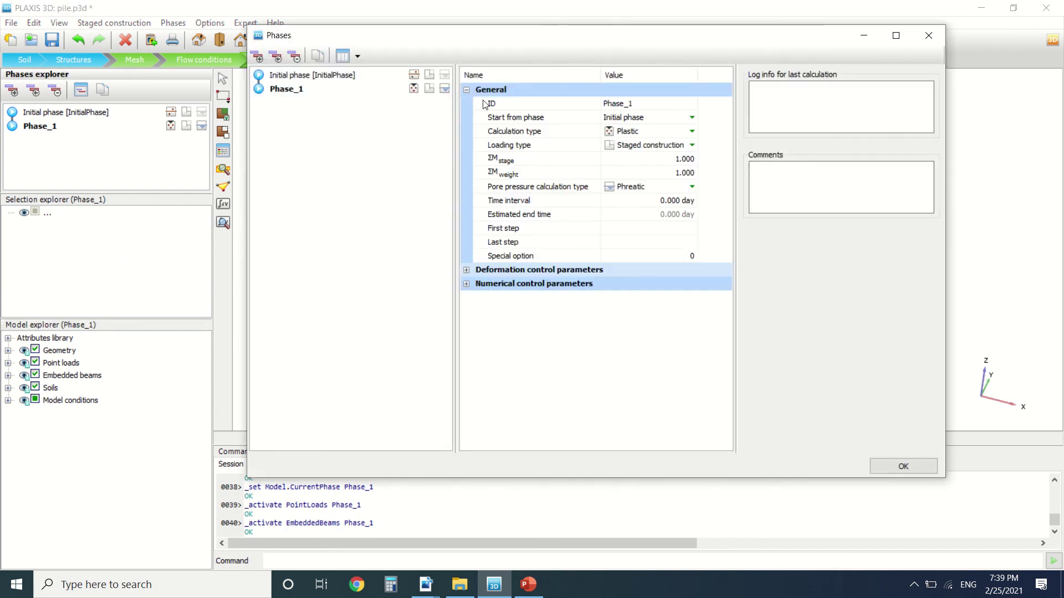
click(281, 77)
click(929, 35)
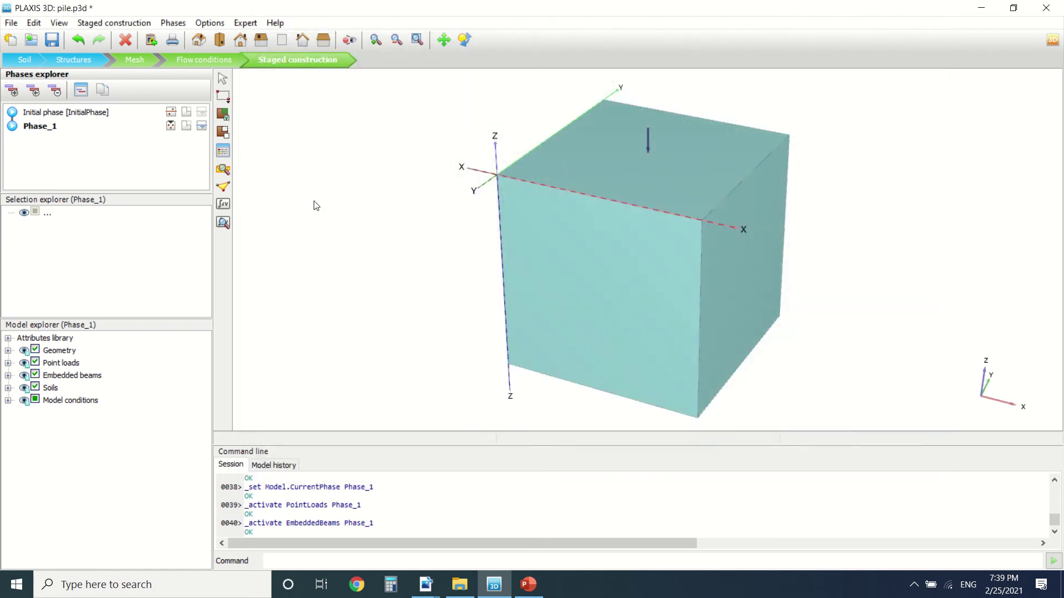
Select the Initial phase and calculate both phases.
click(222, 224)
click(222, 224)
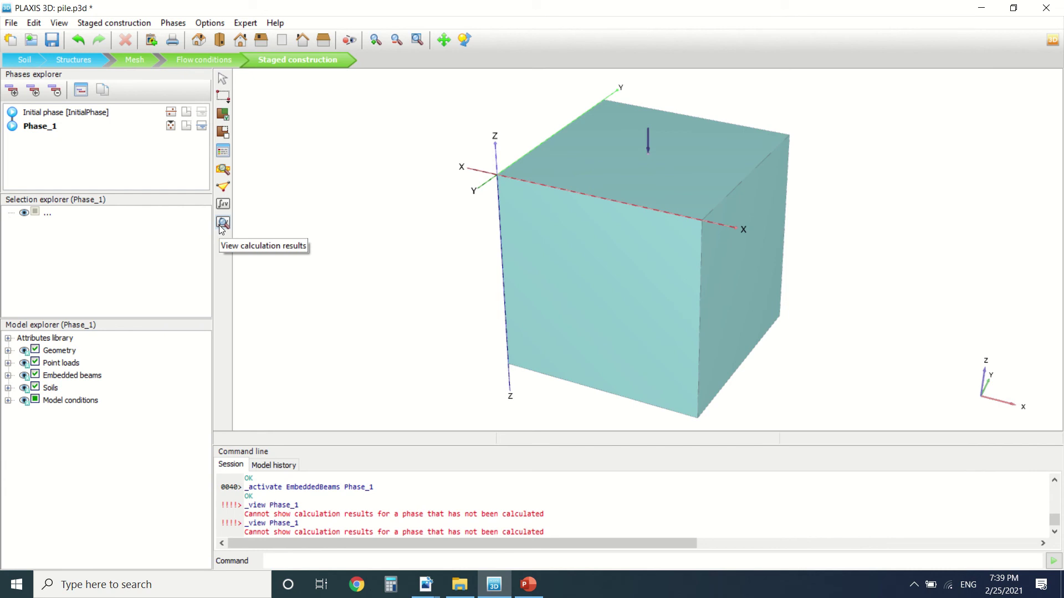
click(52, 114)
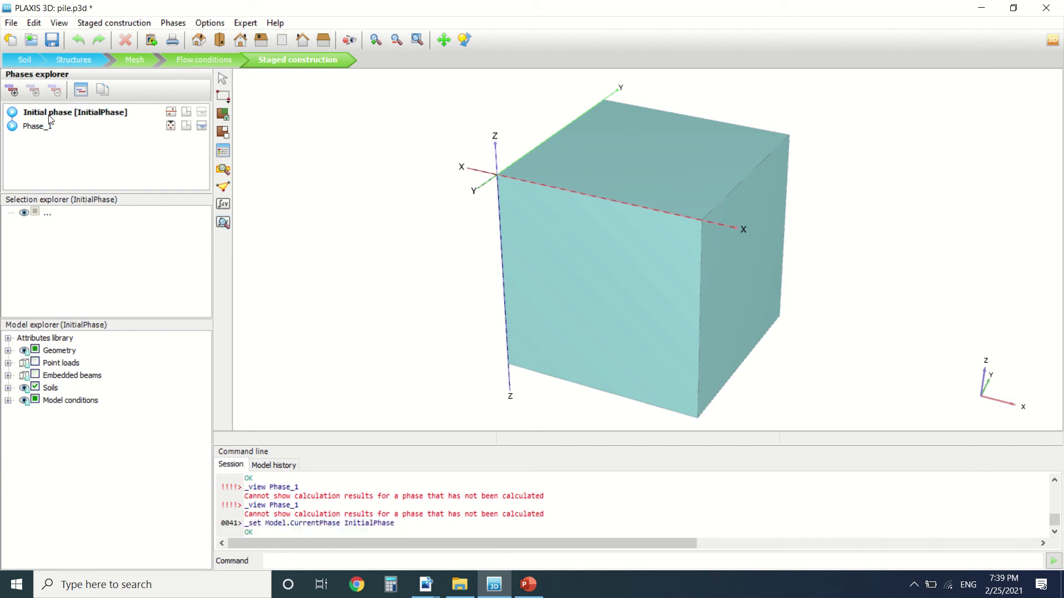
click(223, 205)
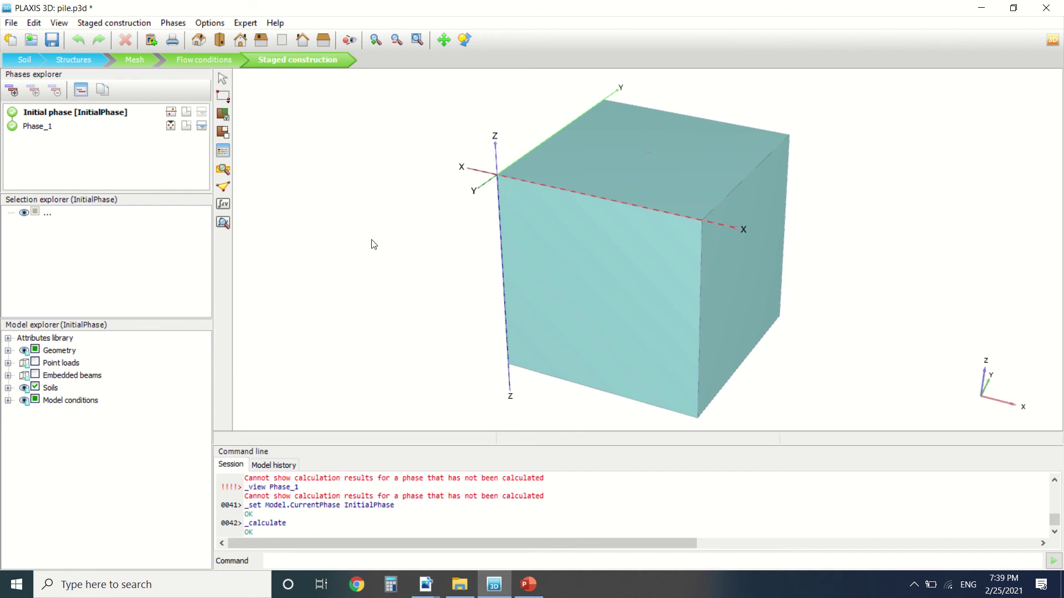
Show Phase_1 step 2 total displacements |u| as shaded contours in Output.
click(223, 222)
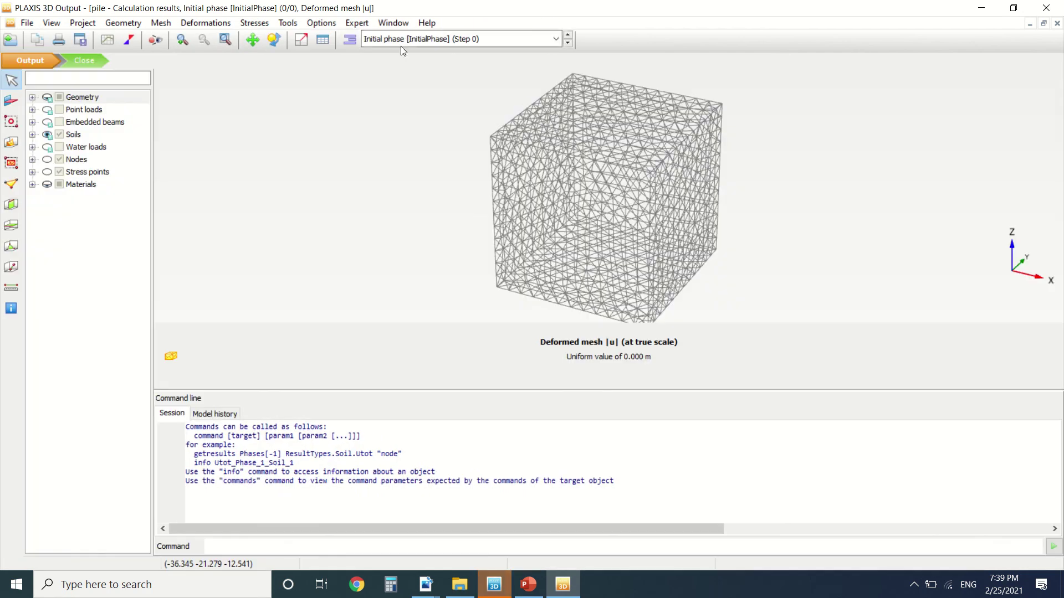
click(423, 43)
click(425, 66)
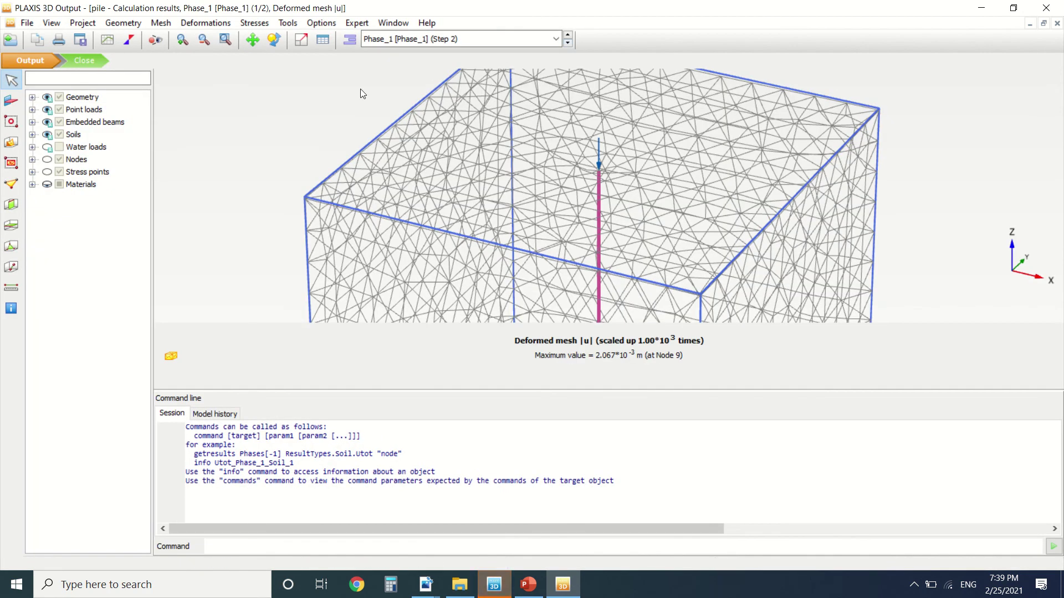
click(228, 22)
mouse_move(262, 81)
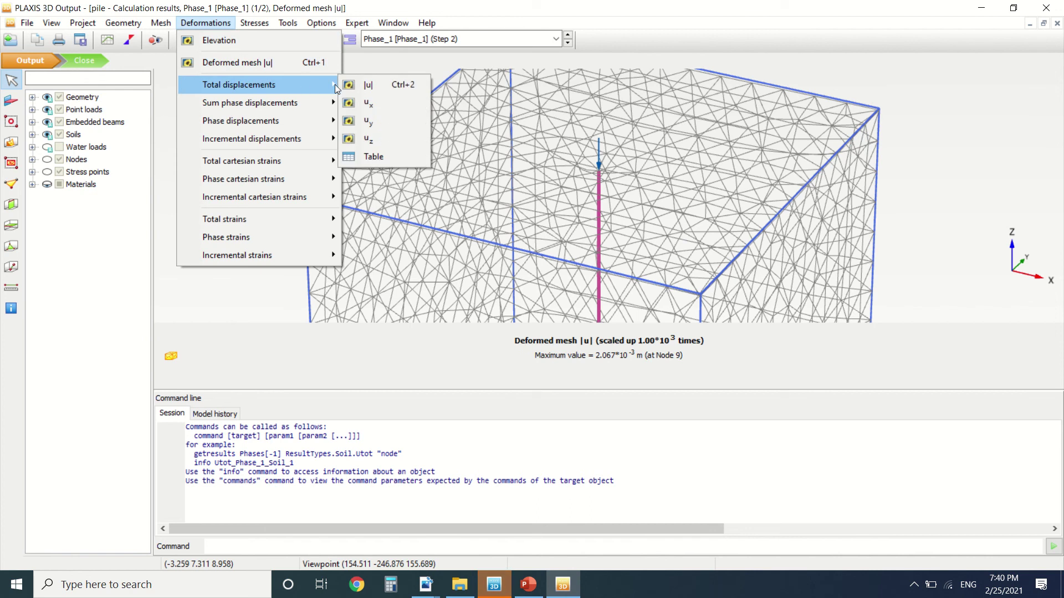
click(358, 84)
click(656, 40)
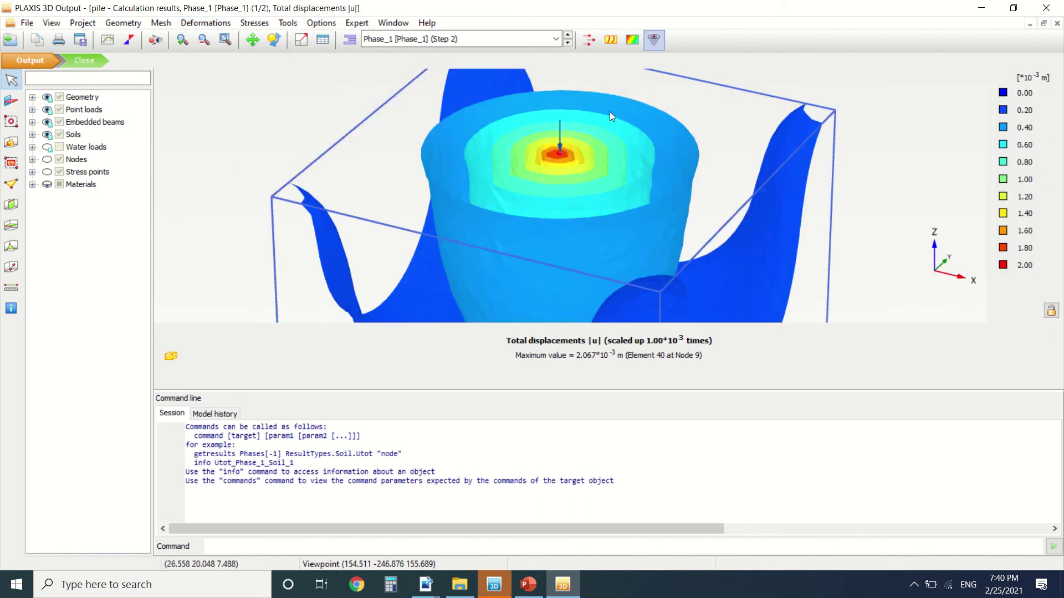
Rotate the model to an oblique view and display the displacements as arrows.
click(274, 39)
right_drag(767, 177, 454, 311)
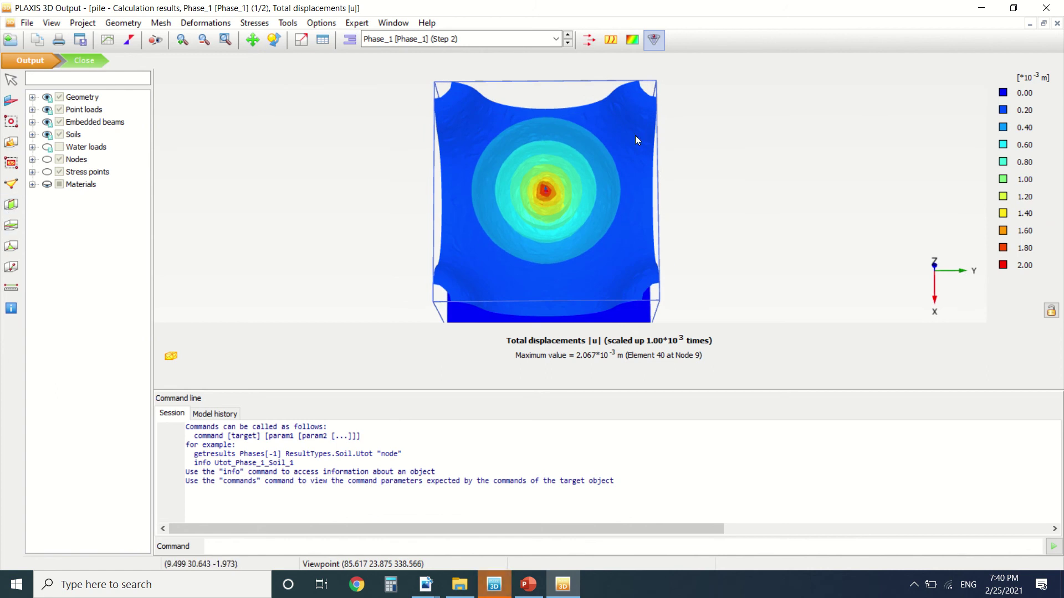
scroll(563, 181, up, 3)
right_drag(482, 200, 574, 125)
scroll(515, 135, up, 3)
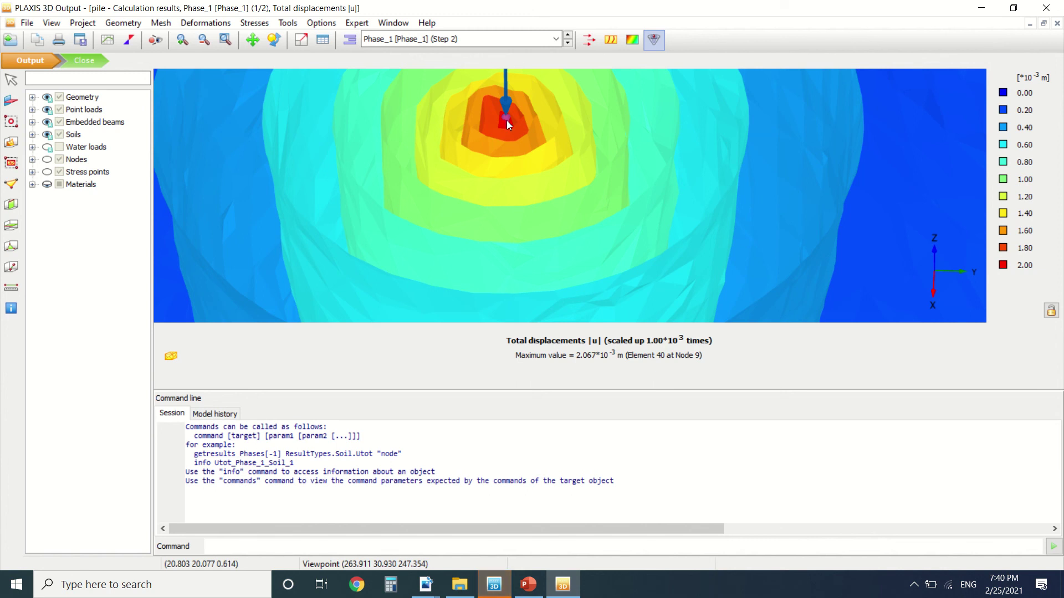
scroll(506, 120, down, 2)
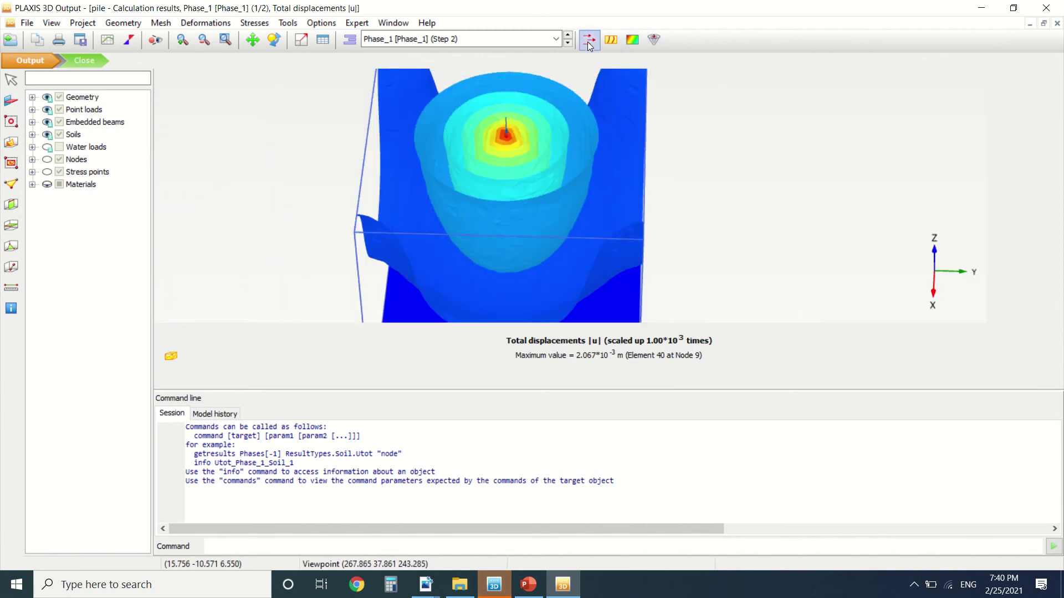
click(589, 40)
scroll(573, 161, up, 4)
double_click(505, 214)
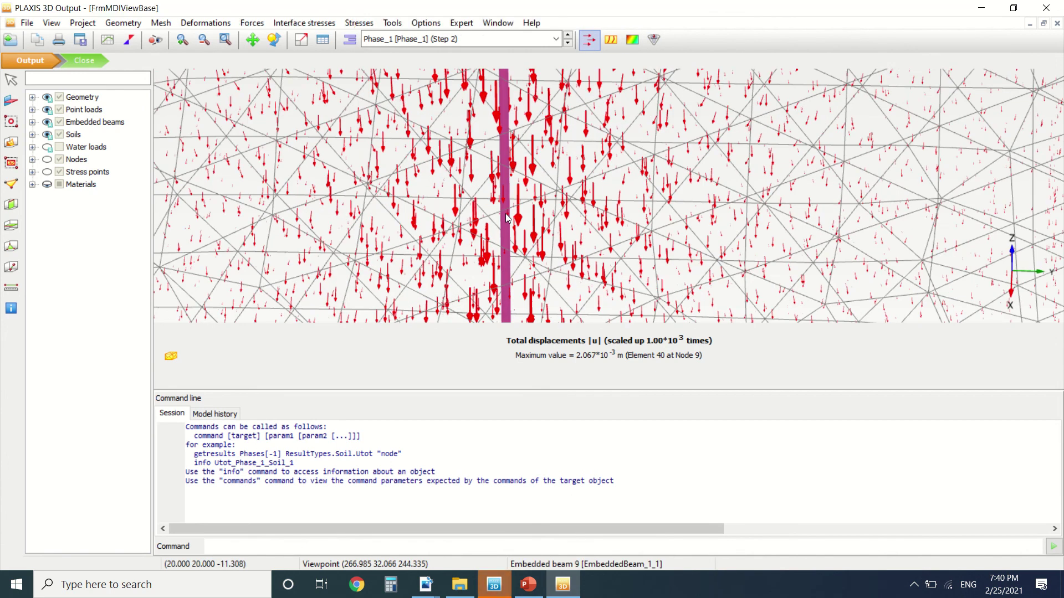
Plot the pile's axial force N, shear Q12, torsion M1 and skin friction T_skin (peak 25.82 kN/m).
scroll(526, 131, up, 4)
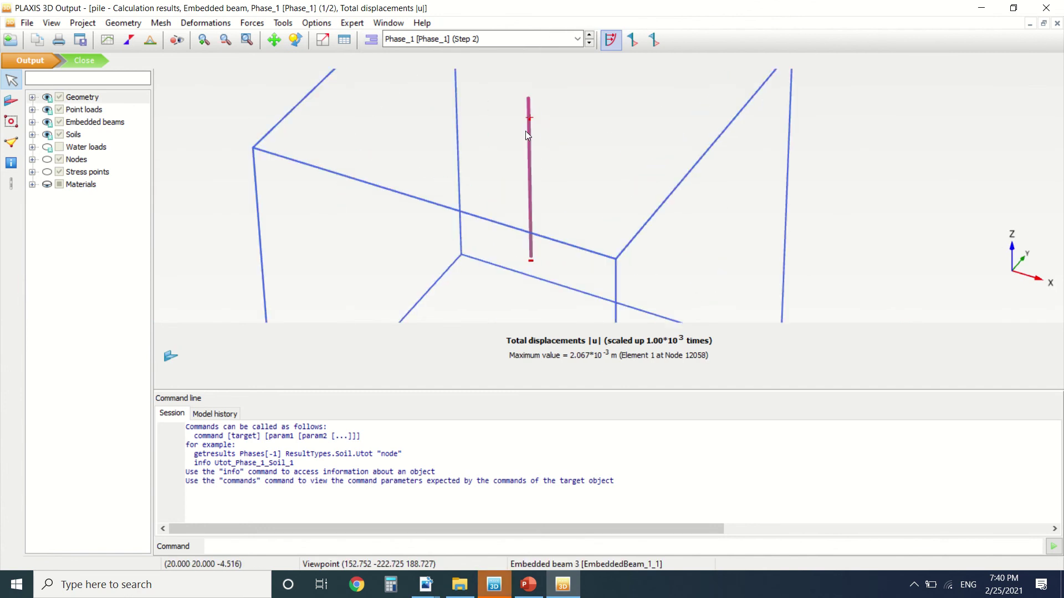
scroll(554, 129, down, 4)
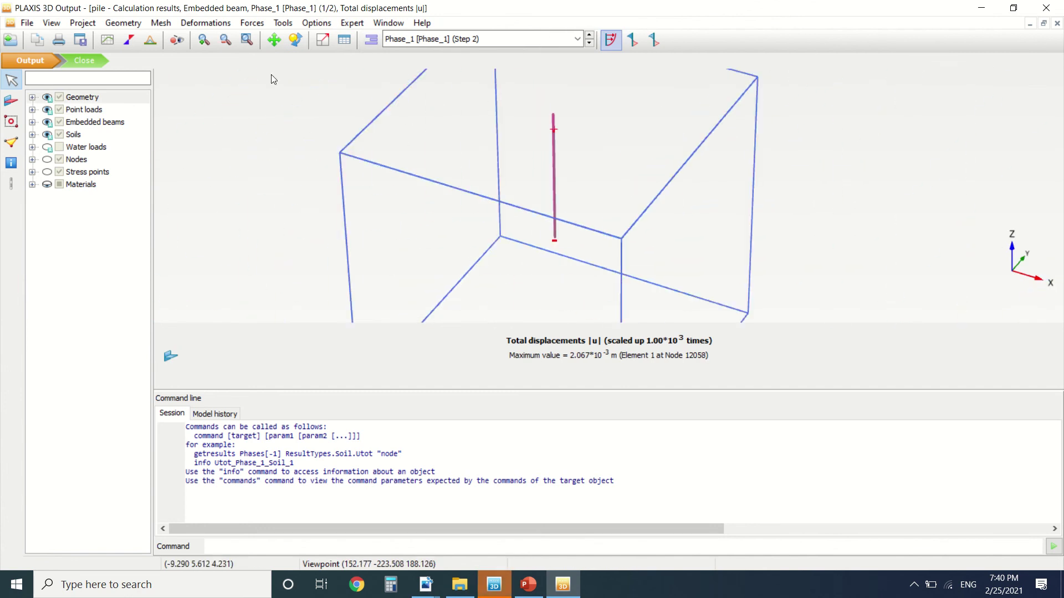
click(253, 23)
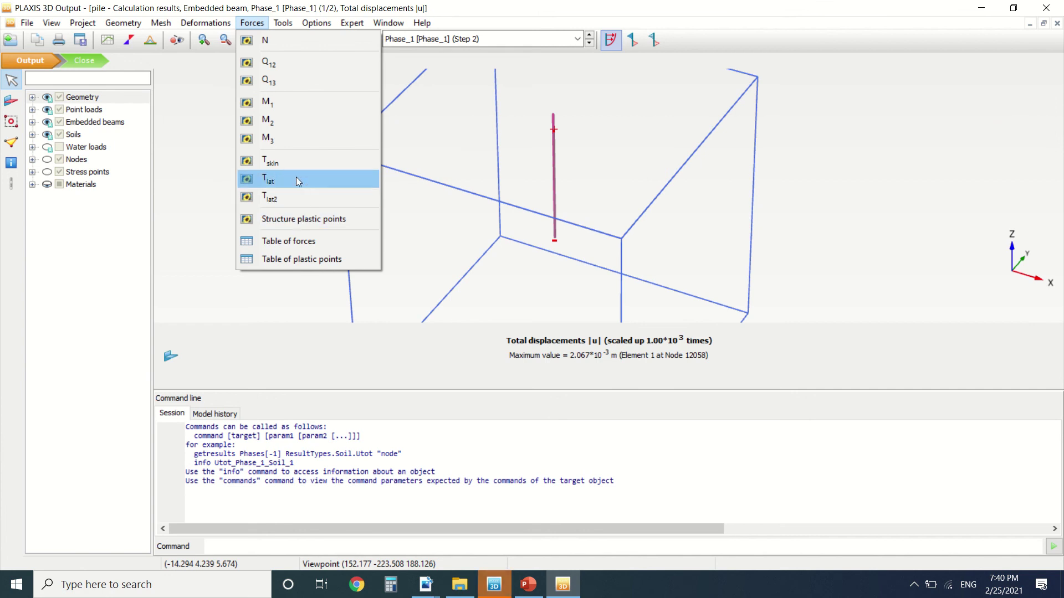
click(287, 45)
scroll(653, 226, up, 3)
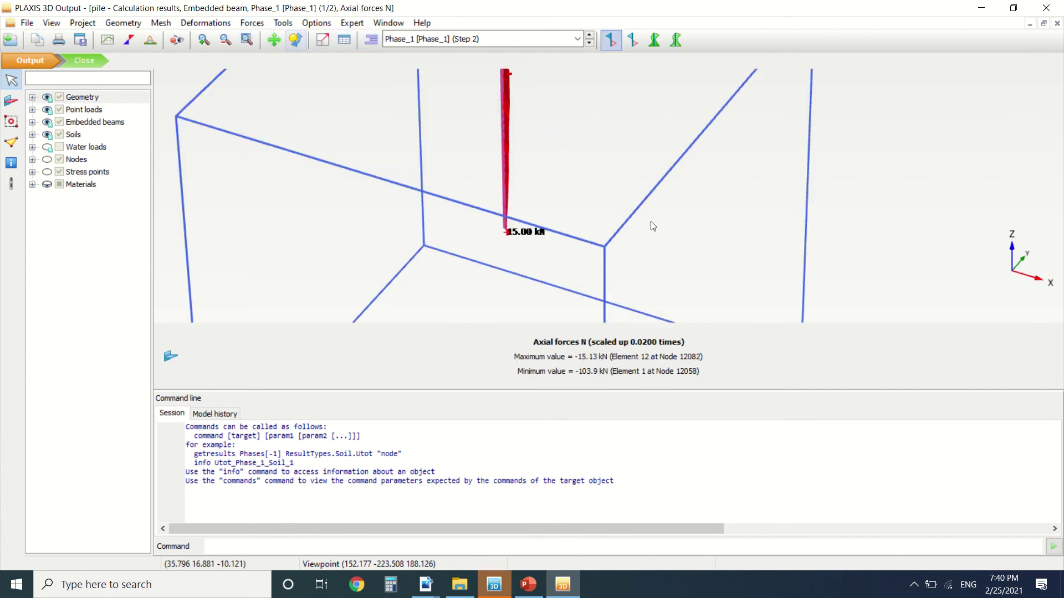
click(252, 23)
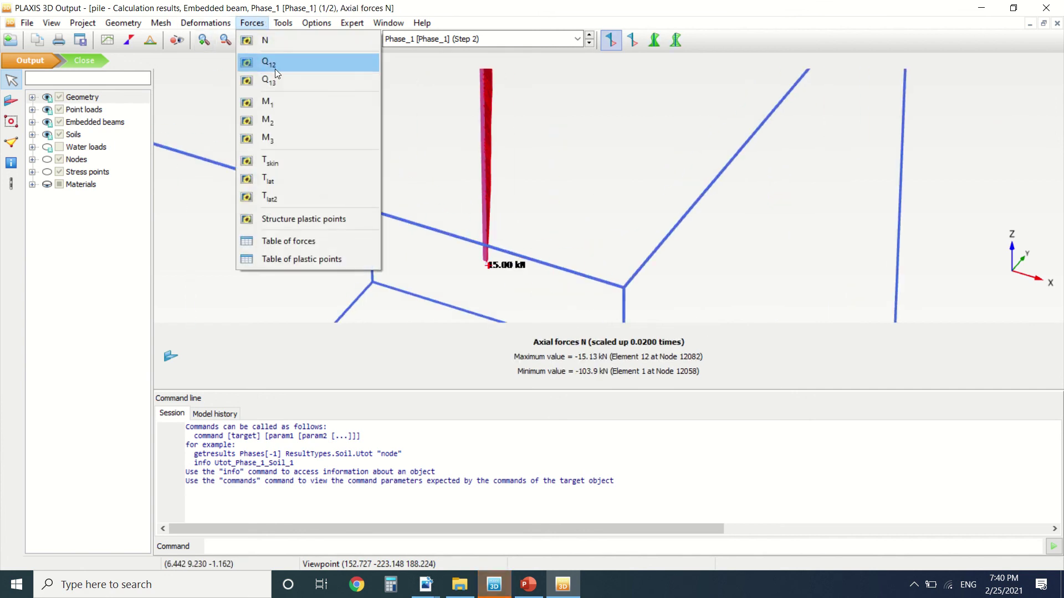
click(273, 66)
click(252, 23)
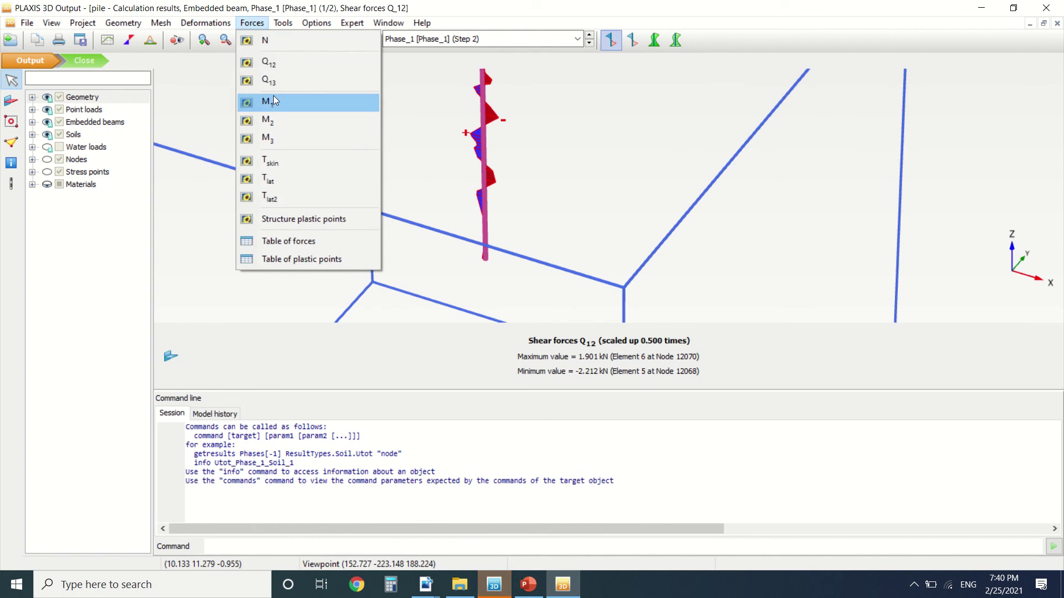
click(272, 100)
click(248, 23)
click(287, 157)
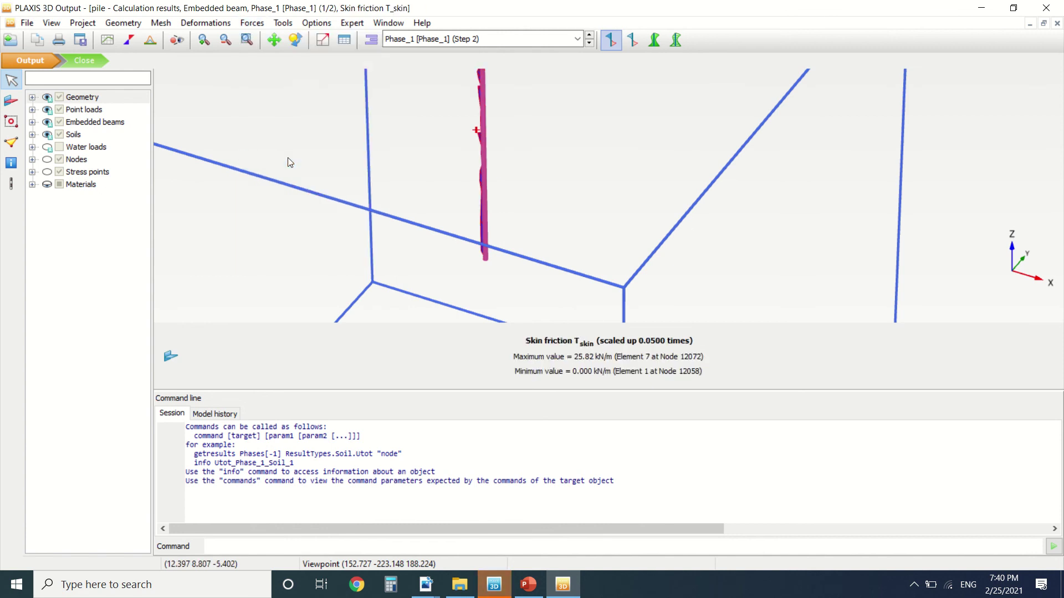
Return to Structures mode and keep EmbeddedBeam_1's behaviour set to Pile.
click(94, 60)
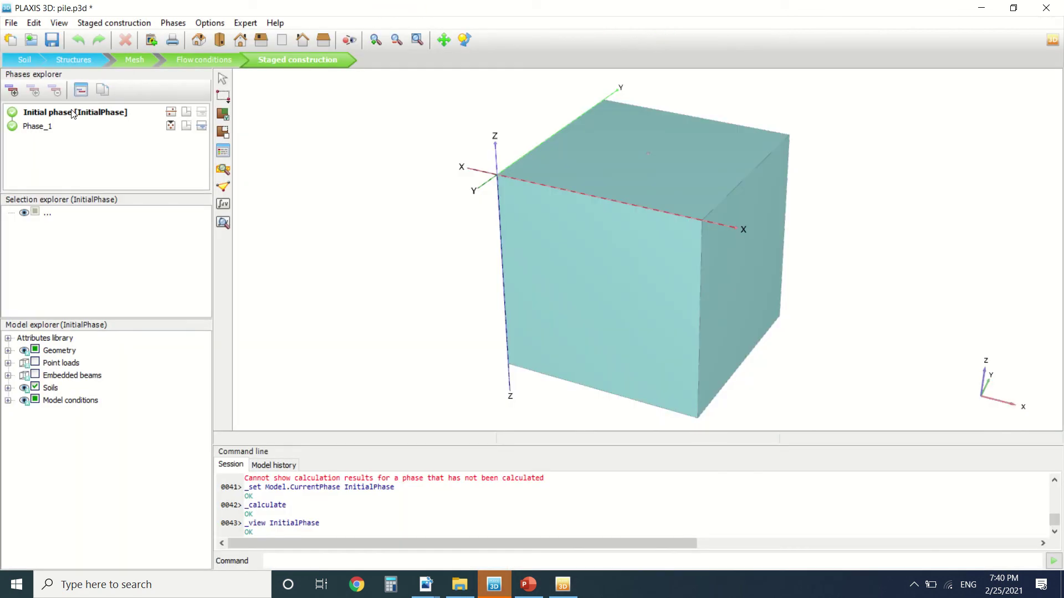
click(68, 60)
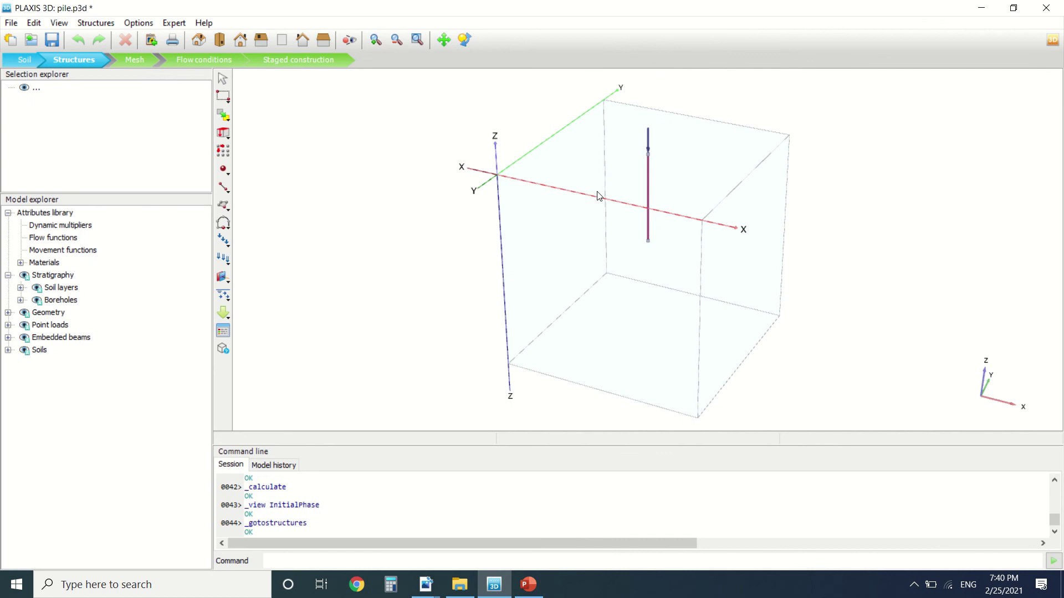
click(646, 179)
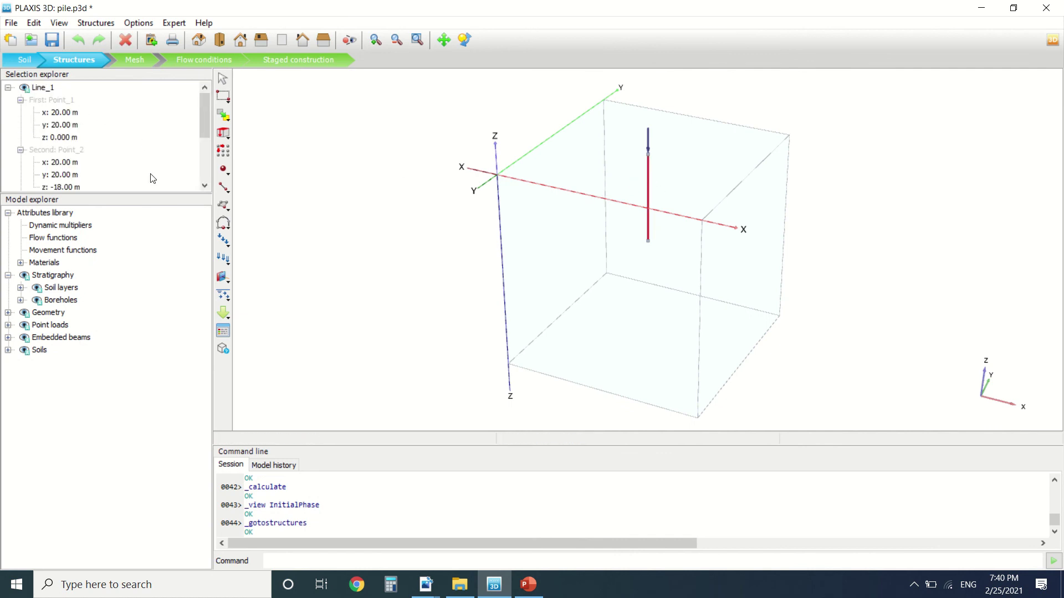
click(63, 340)
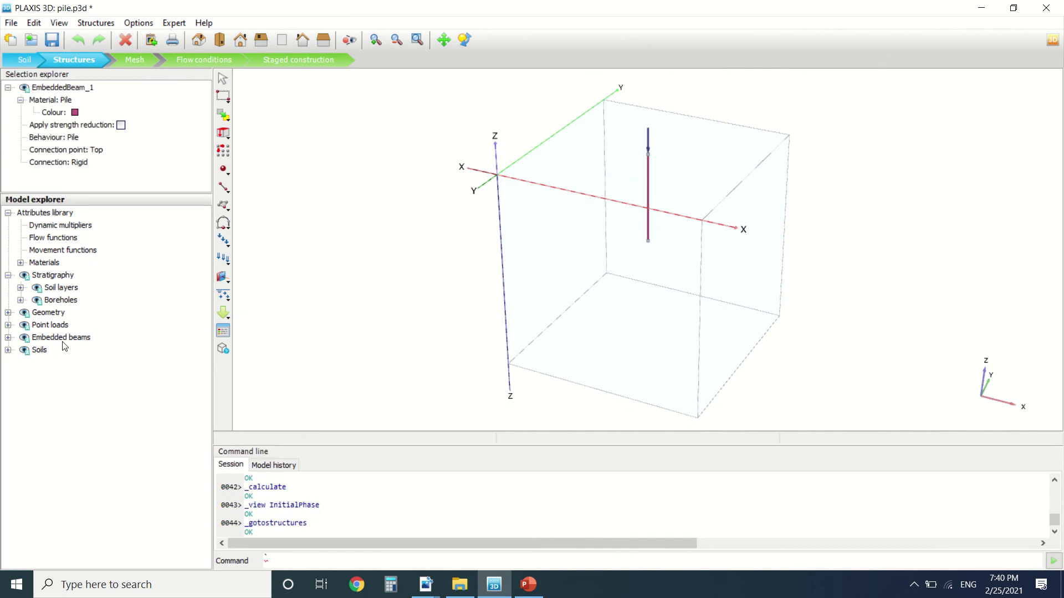
click(78, 139)
click(88, 139)
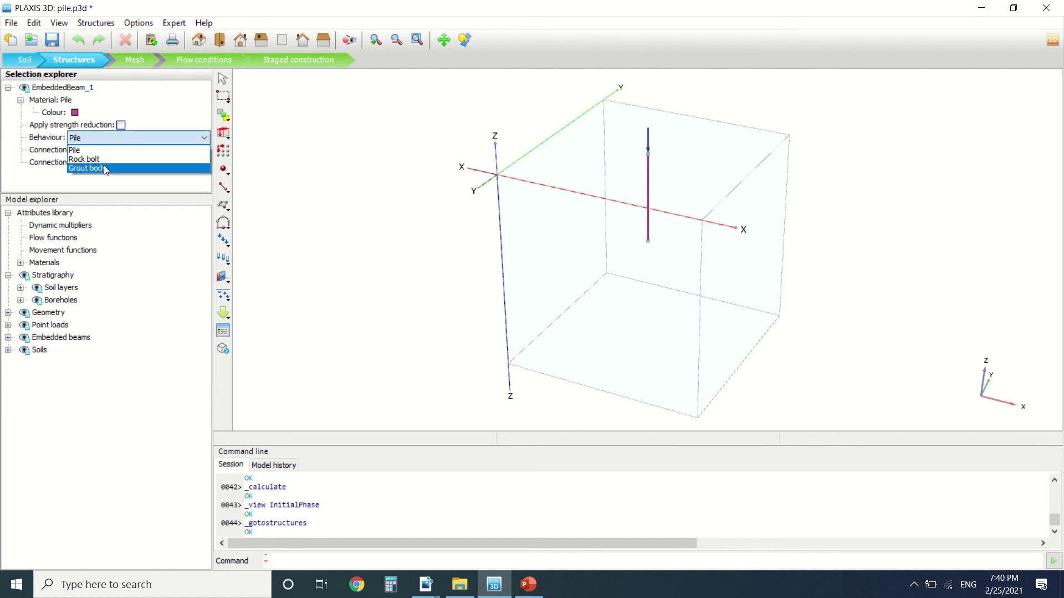
click(99, 148)
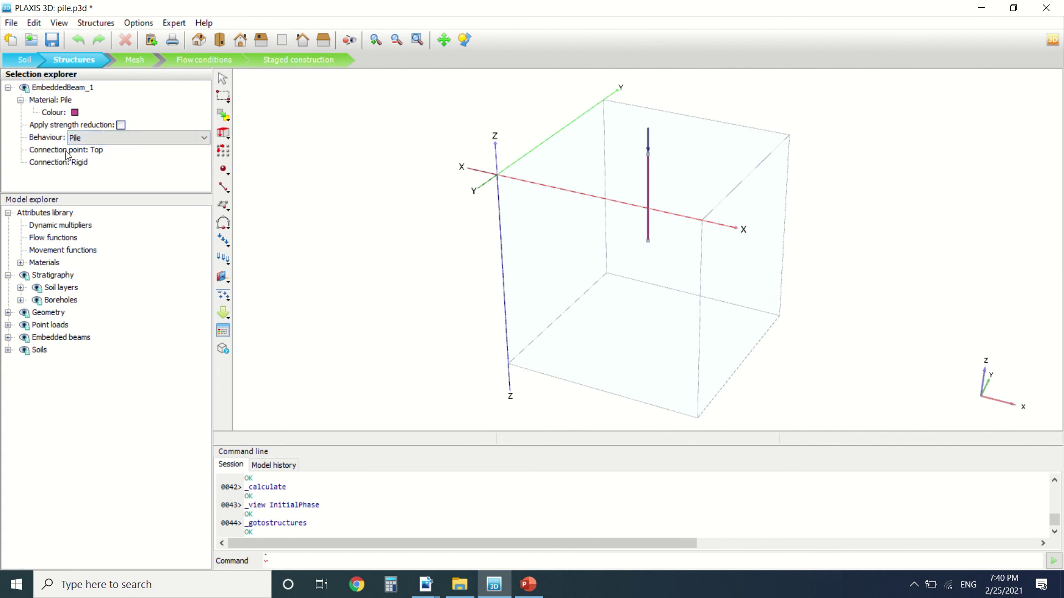
click(104, 157)
Set EmbeddedBeam_1's pile head connection type to Rigid.
click(103, 152)
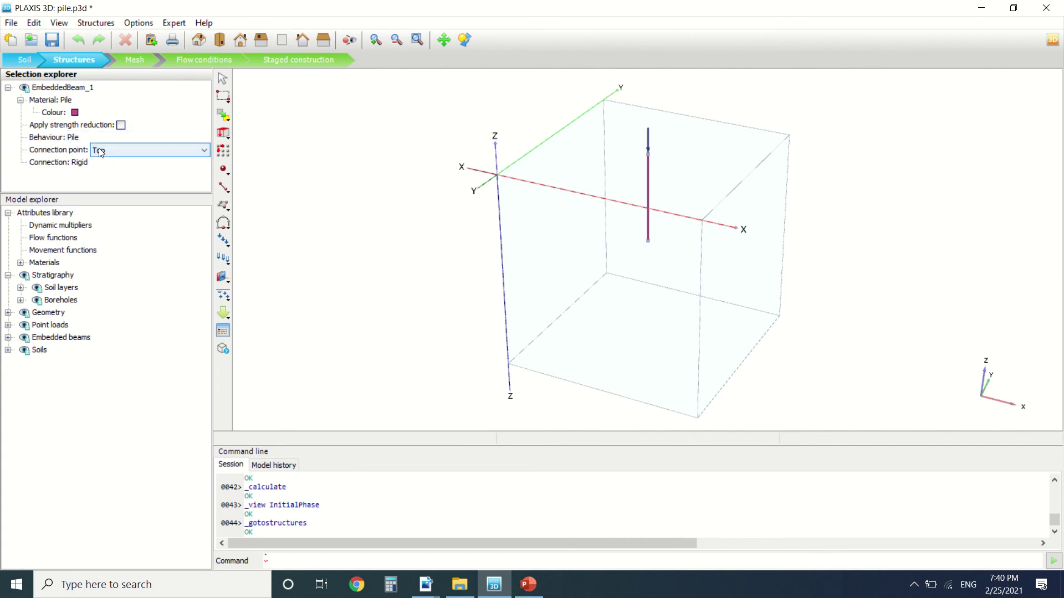
click(649, 152)
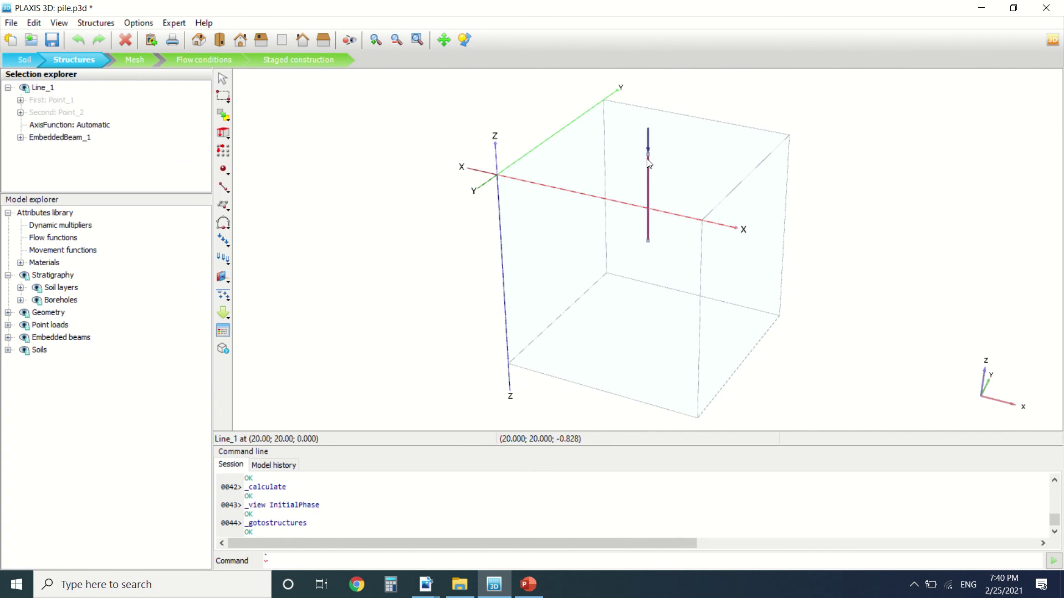
click(650, 154)
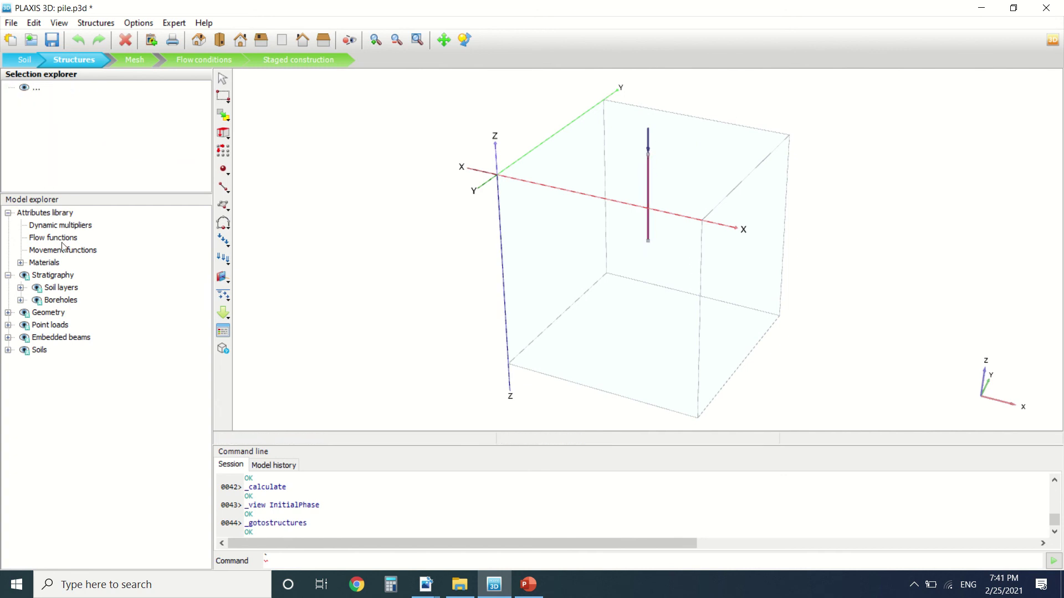
click(78, 338)
click(83, 164)
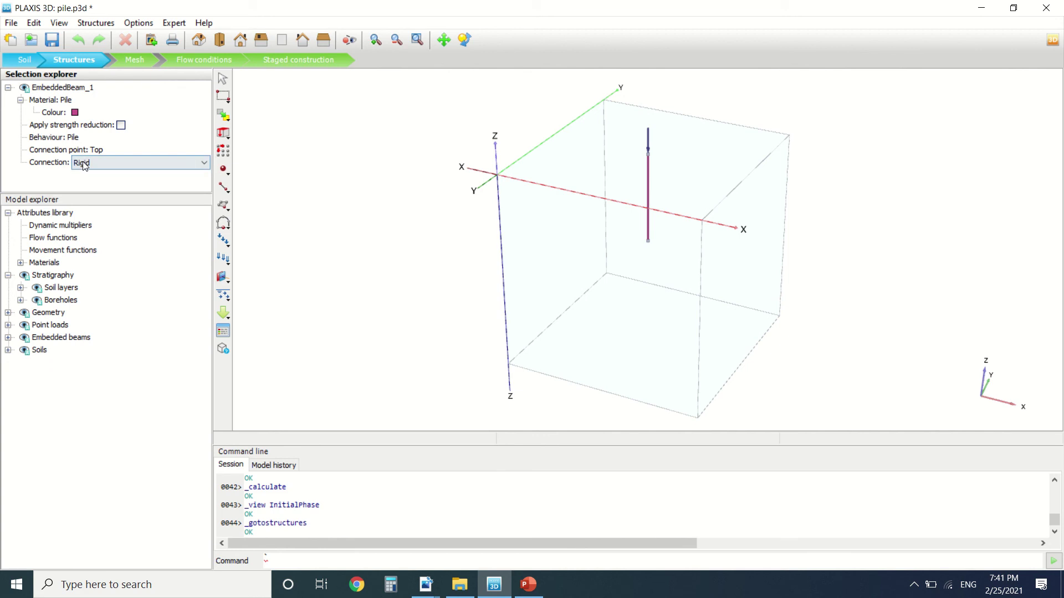
click(85, 166)
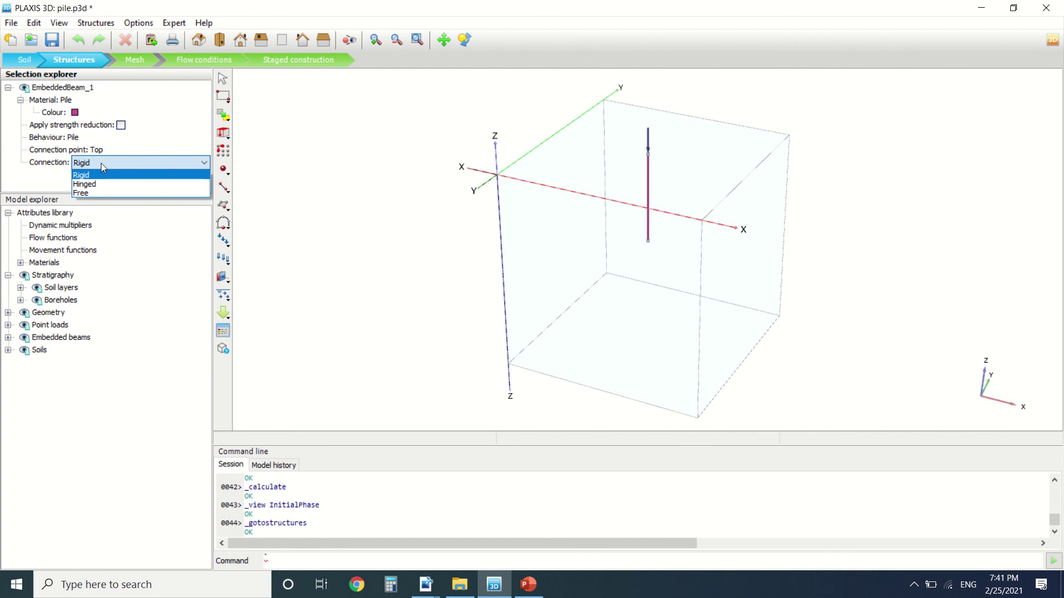
click(83, 174)
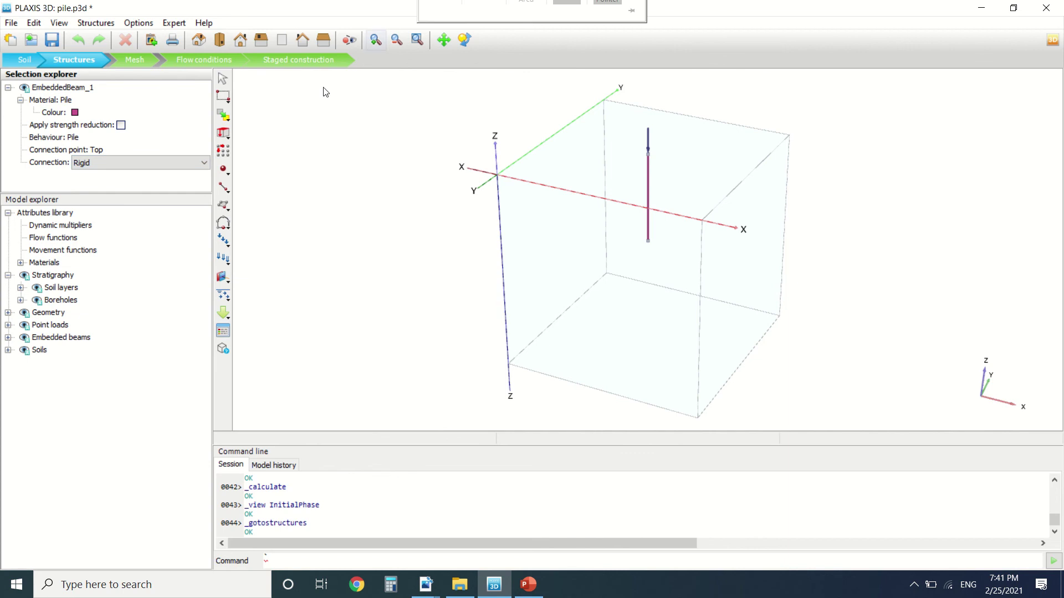
Open Output from Staged construction and enter a trial cross section (first point 1, 1; second Y 25).
click(313, 60)
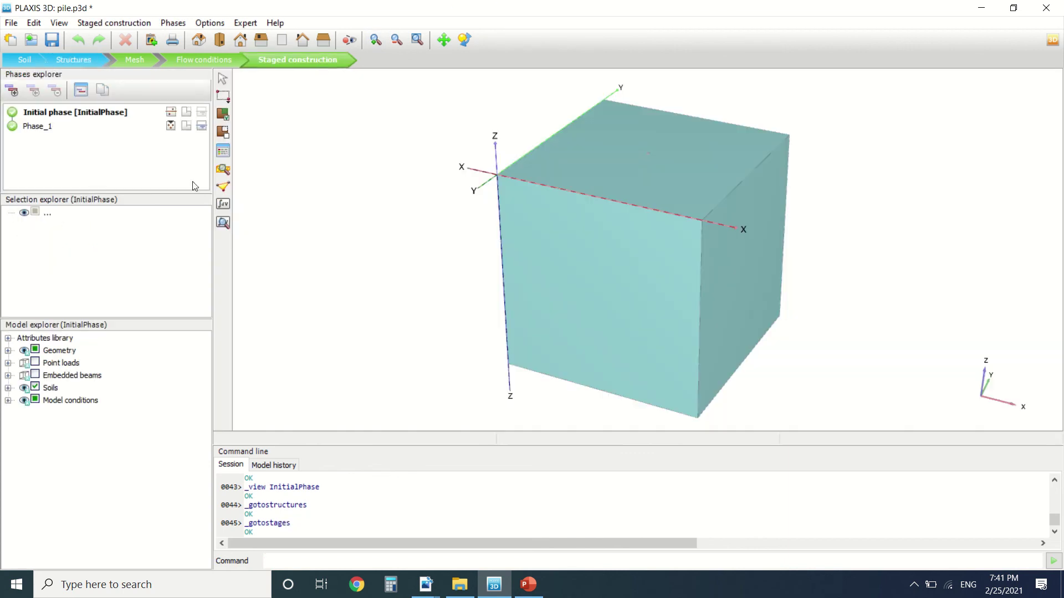
click(222, 224)
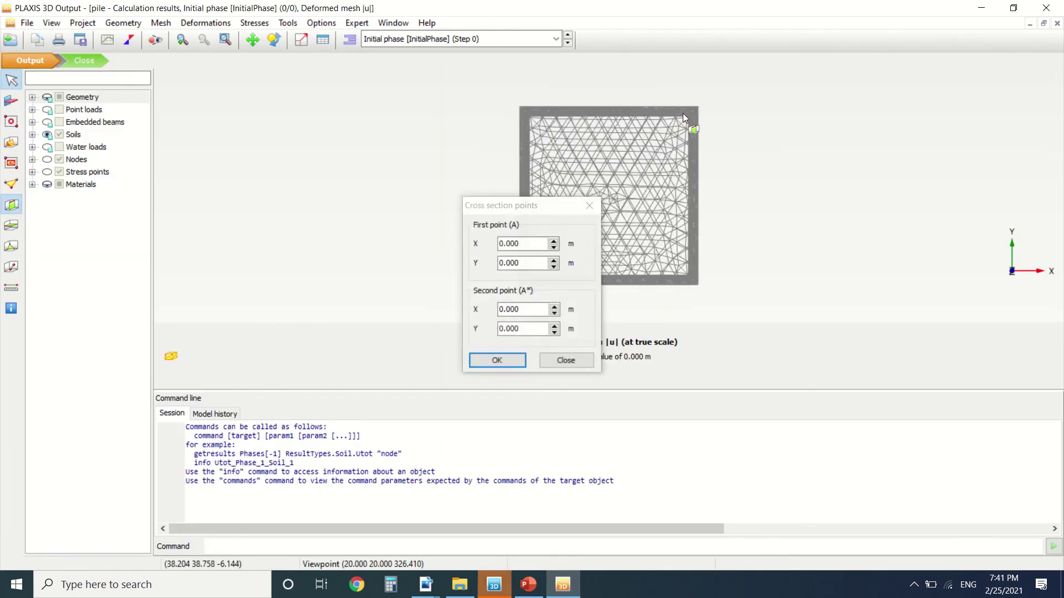
double_click(525, 246)
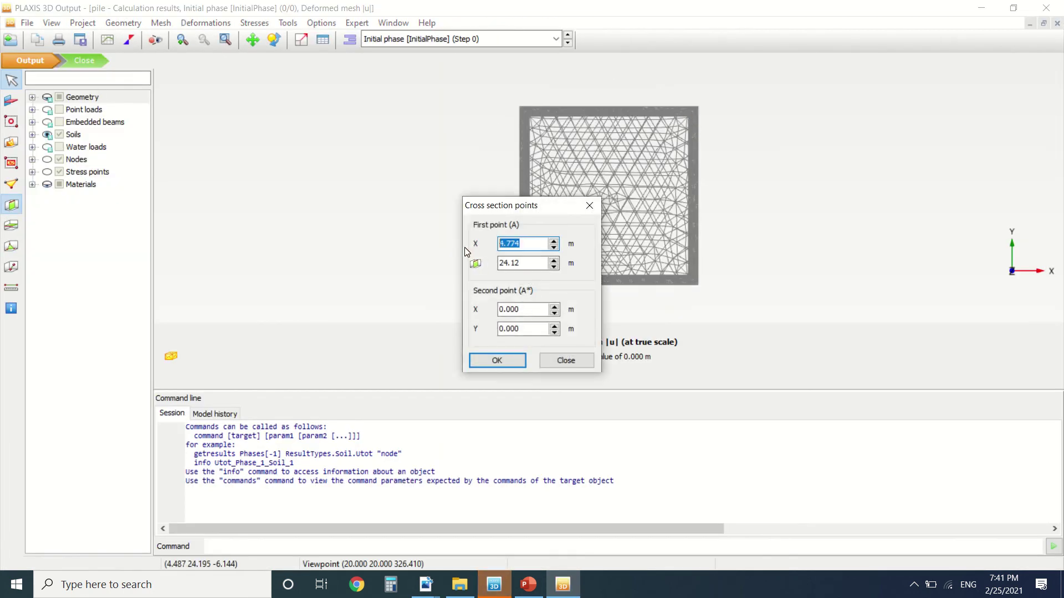
text(1)
click(521, 264)
key(BackSpace)
key(BackSpace)
key(BackSpace)
key(BackSpace)
text(1)
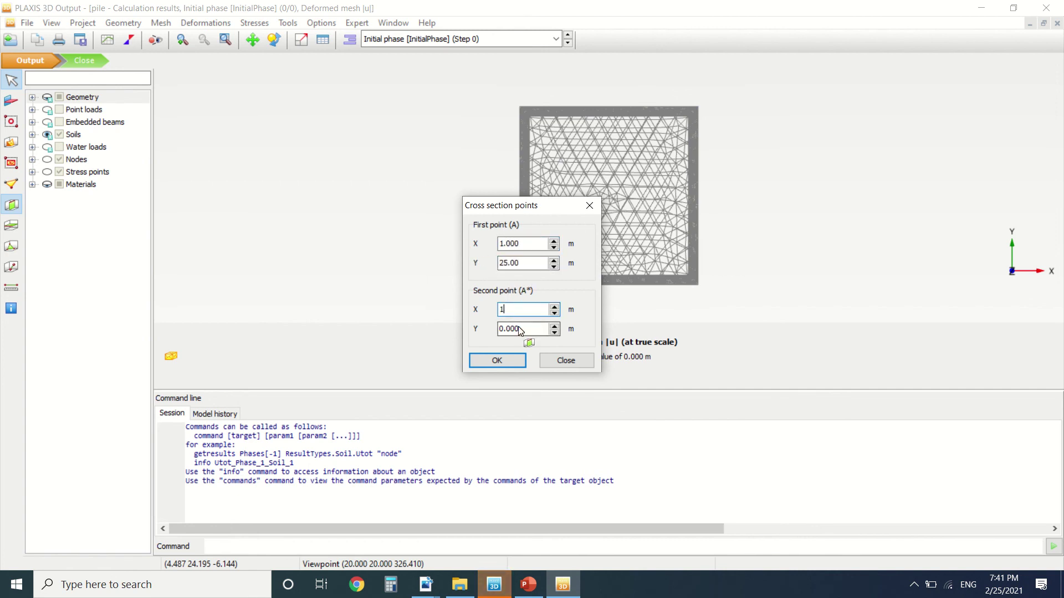
key(Tab)
text(25)
click(497, 360)
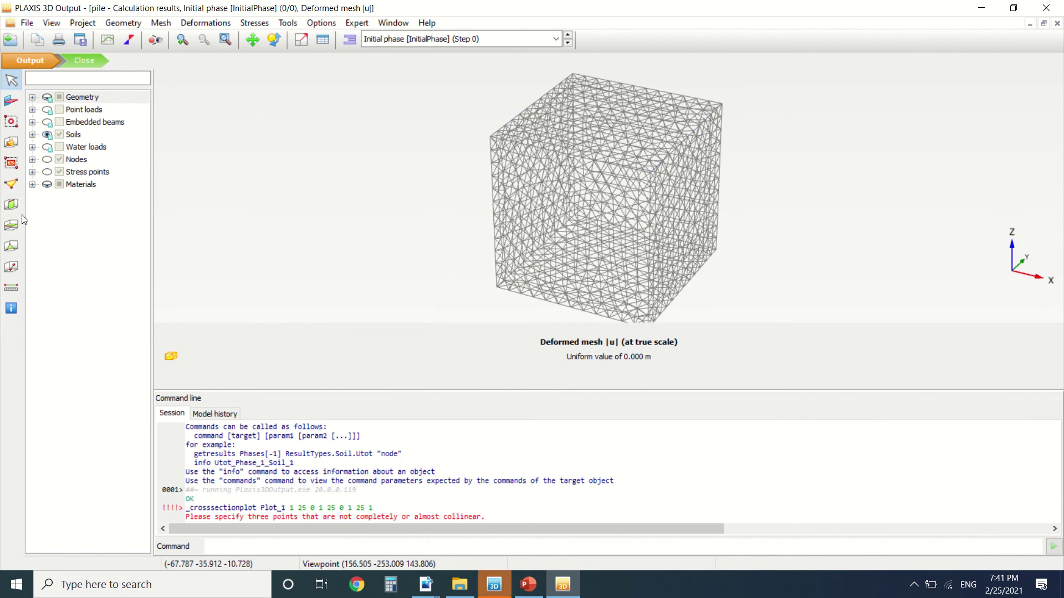
Redefine the cross section from A (1, 20) to A* (2, 20).
click(11, 205)
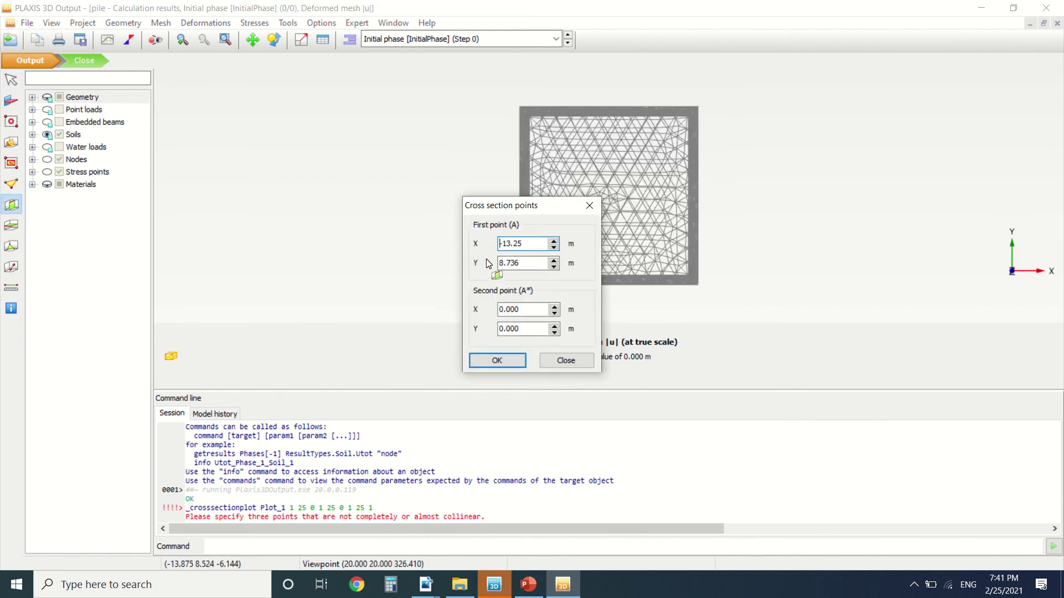
key(shift+End)
text(1)
key(Tab)
text(20)
key(Tab)
text(2)
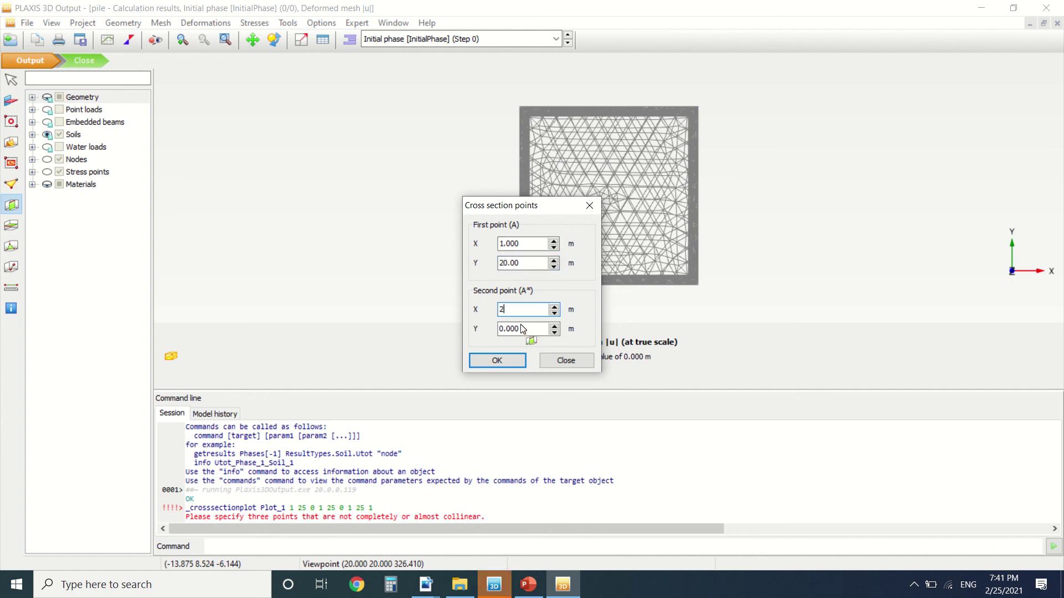
key(Tab)
text(20)
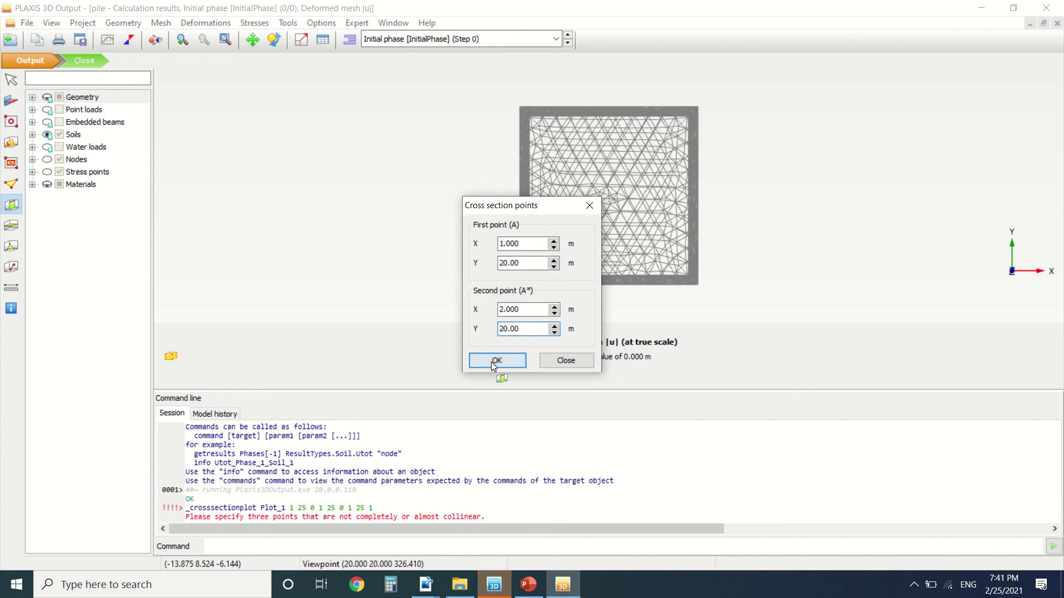
click(496, 360)
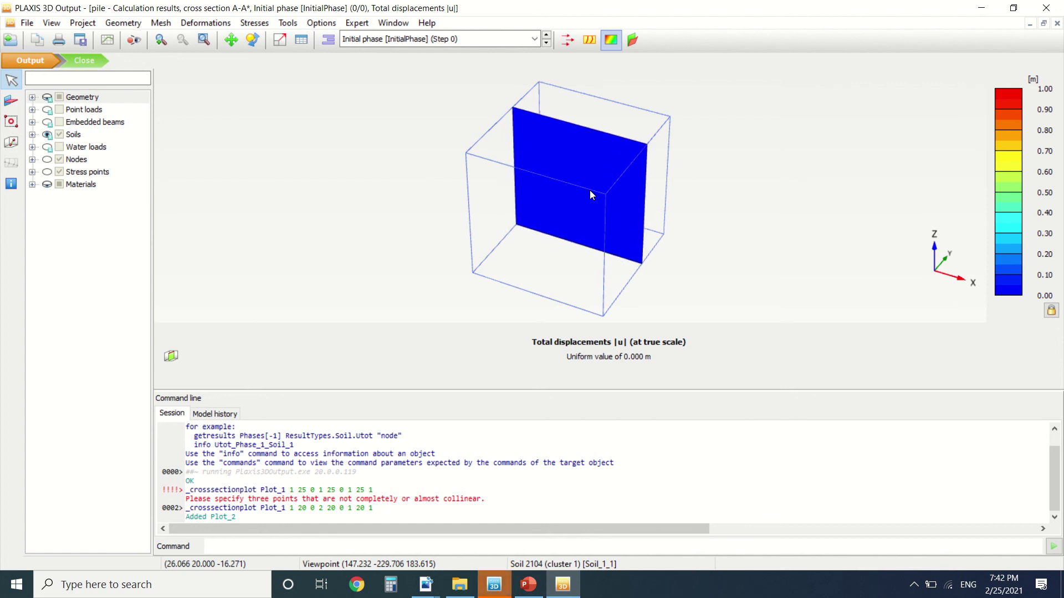
Switch the Output results to Phase_1.
mouse_move(429, 5)
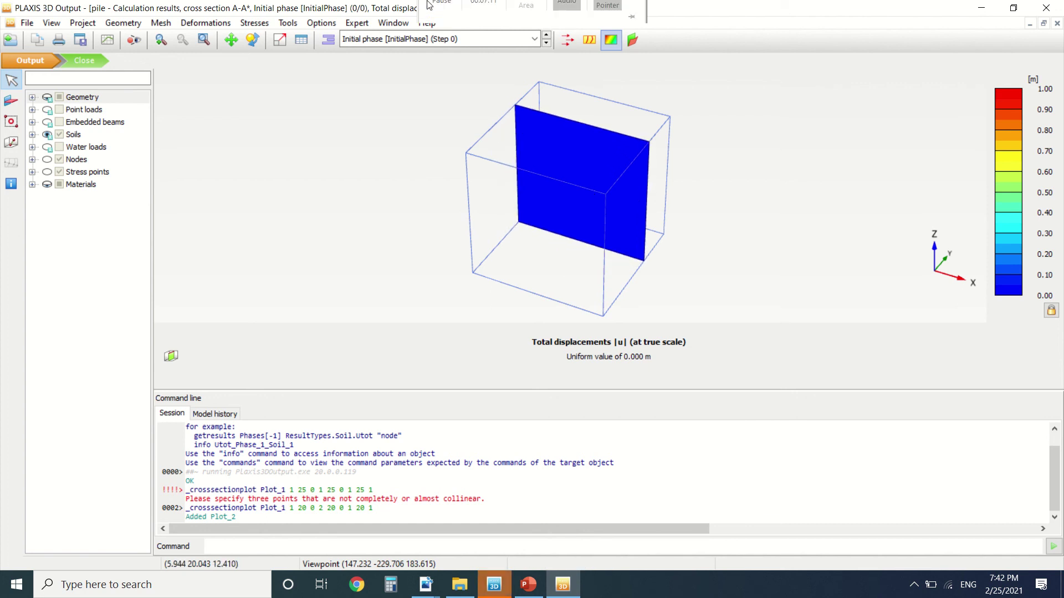
click(379, 39)
click(410, 67)
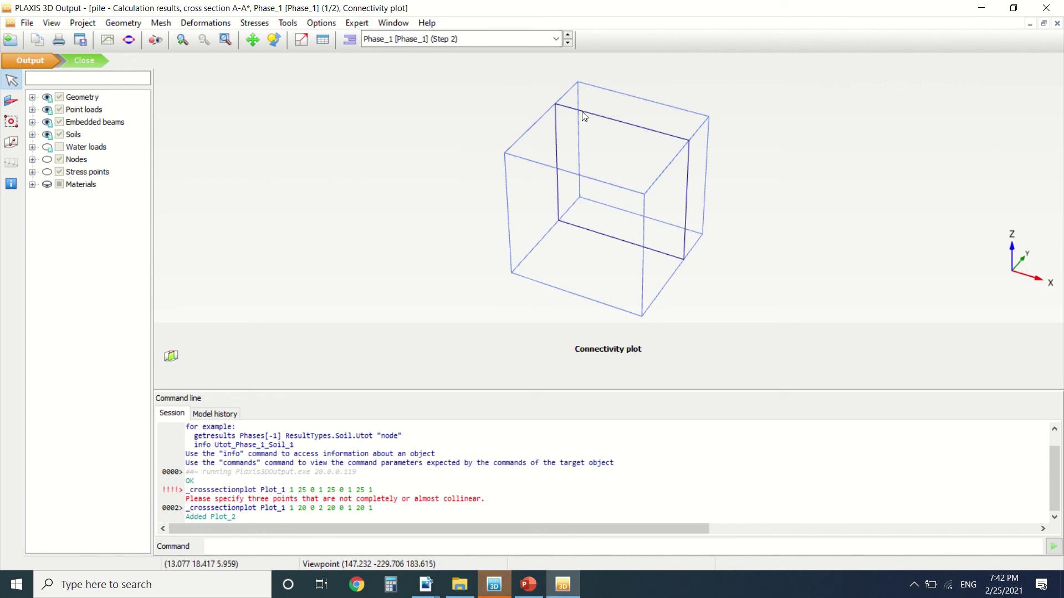
click(83, 61)
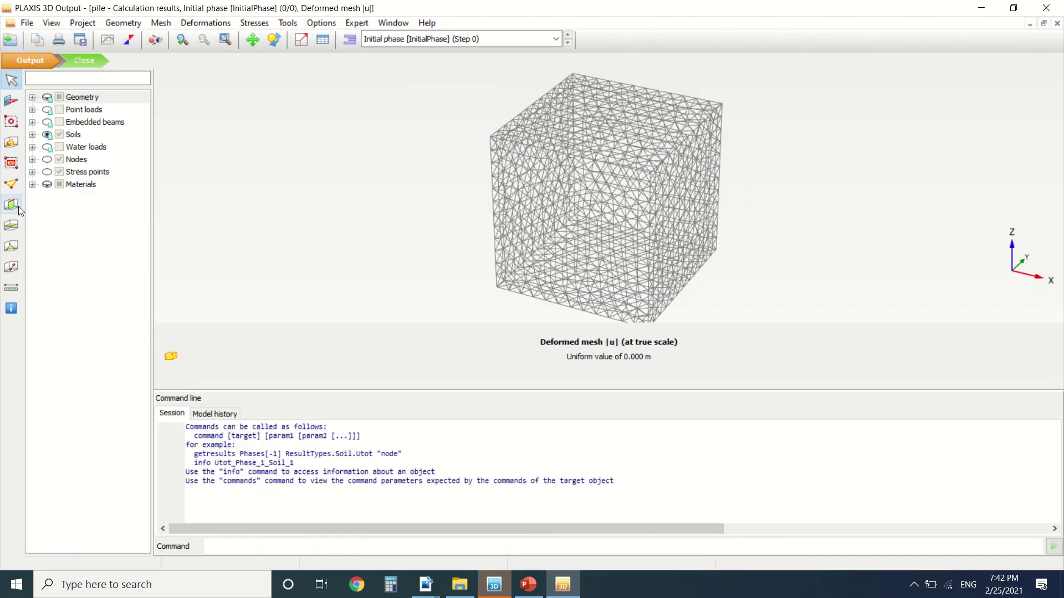
click(469, 39)
click(459, 67)
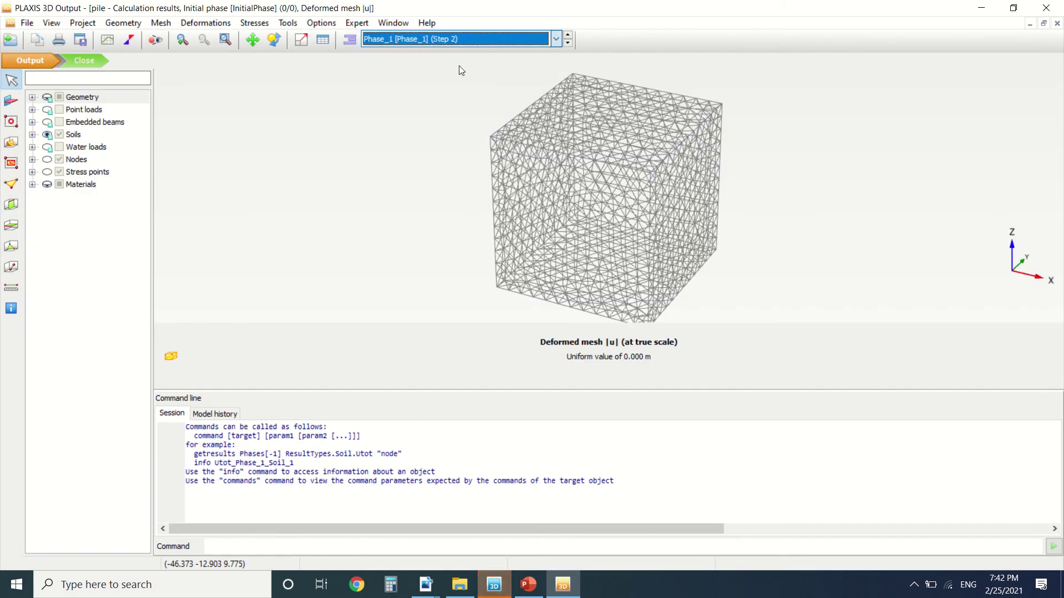
Define a cross section from A (0, 20) to A* (1, 20).
click(13, 204)
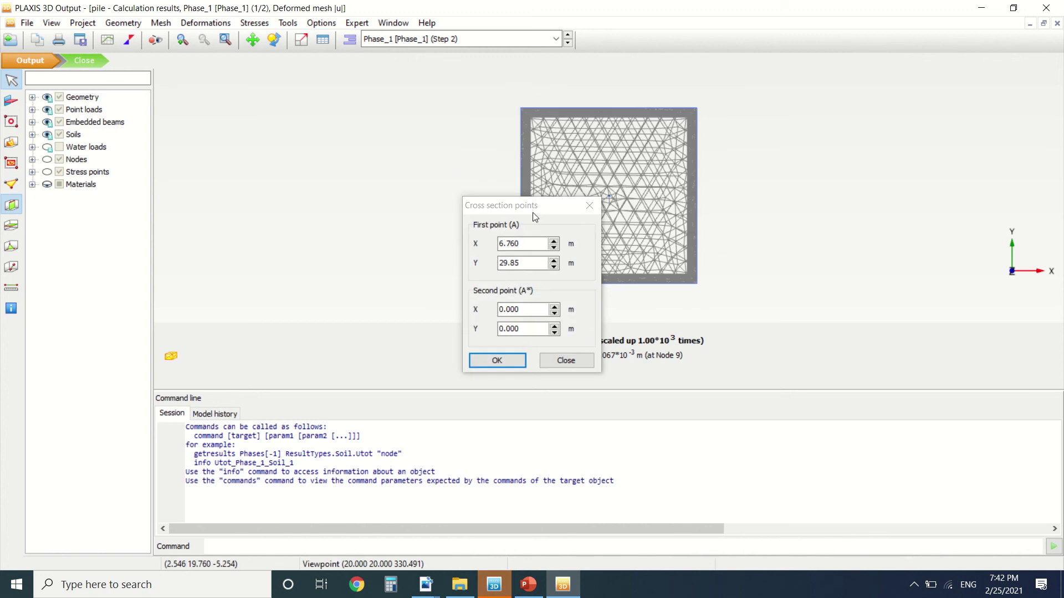
text(0)
key(Tab)
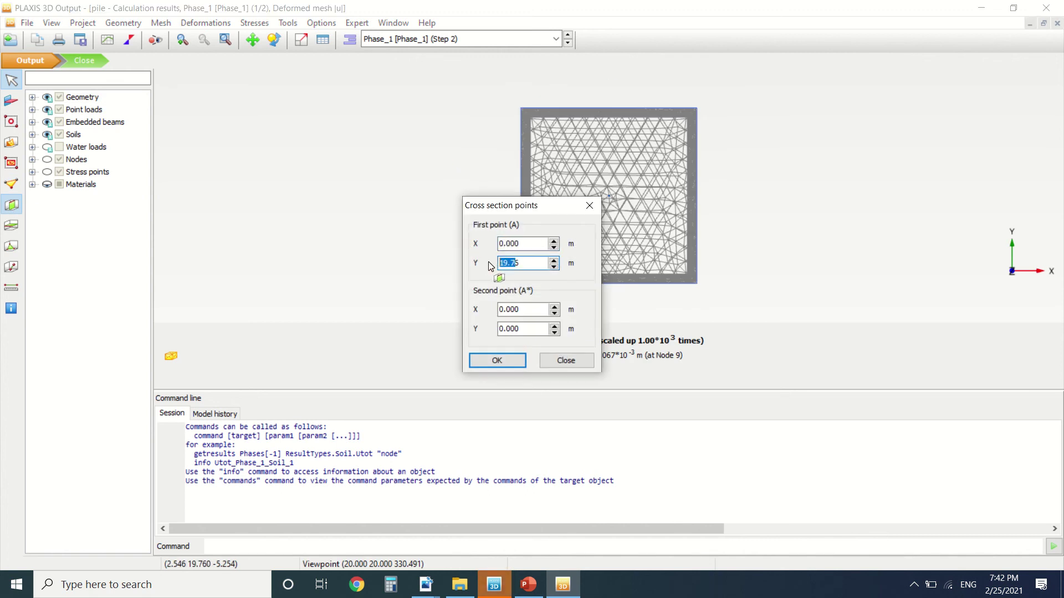
text(20)
click(515, 308)
drag(520, 310, 468, 327)
text(1)
click(504, 359)
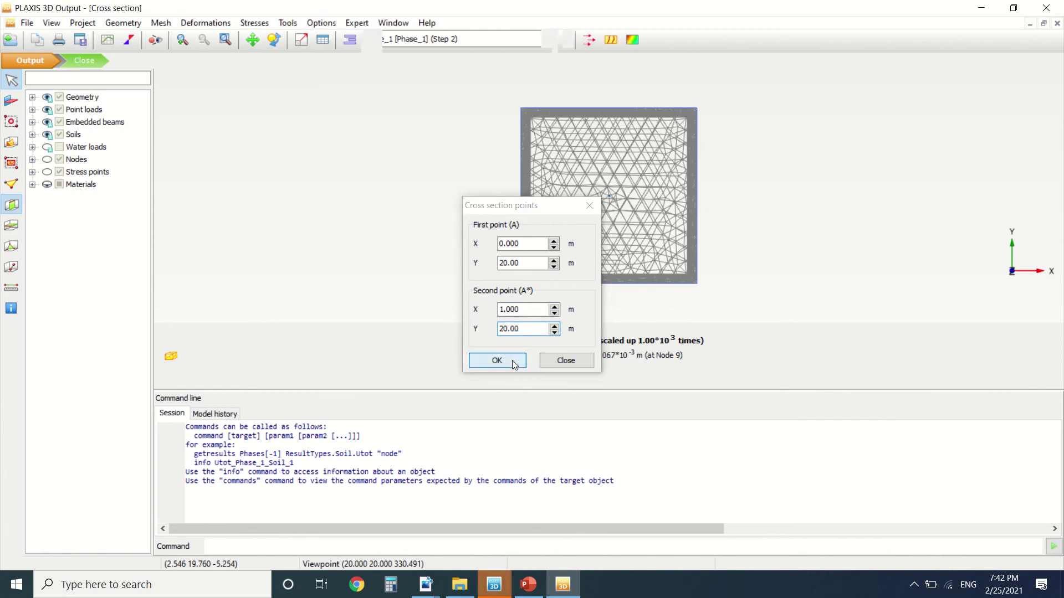
Zoom and orbit the Phase_1 cross-section view to see the section more edge-on.
scroll(632, 152, up, 6)
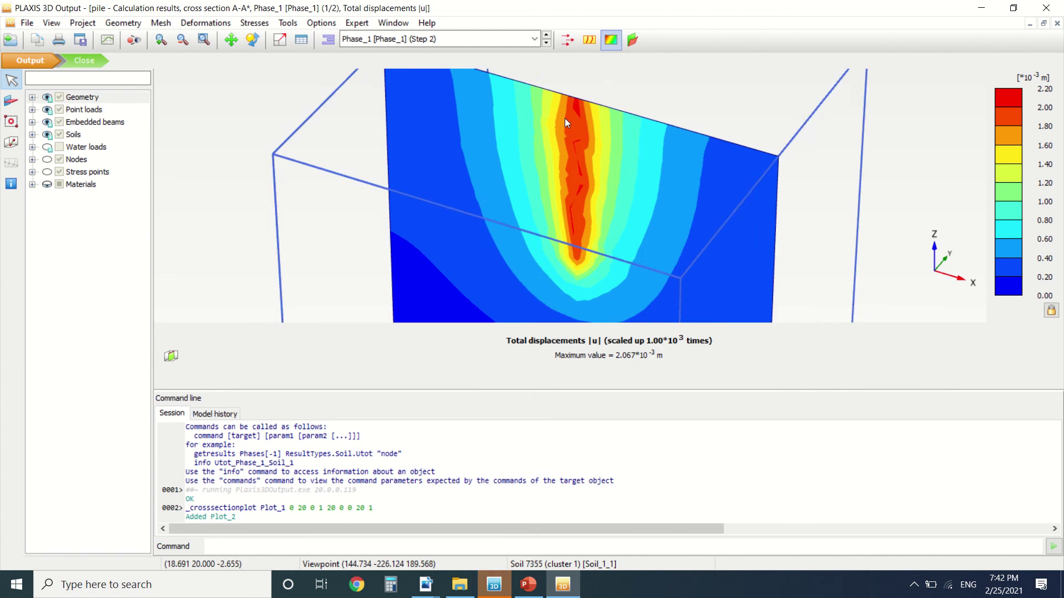
scroll(602, 122, down, 5)
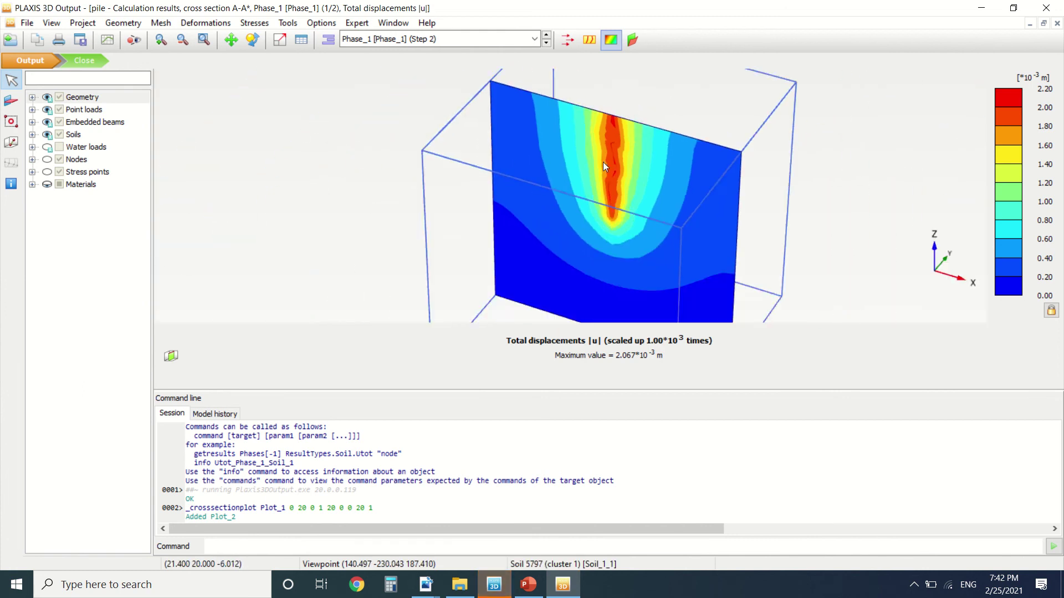
scroll(607, 122, up, 2)
scroll(637, 77, up, 2)
scroll(687, 95, down, 2)
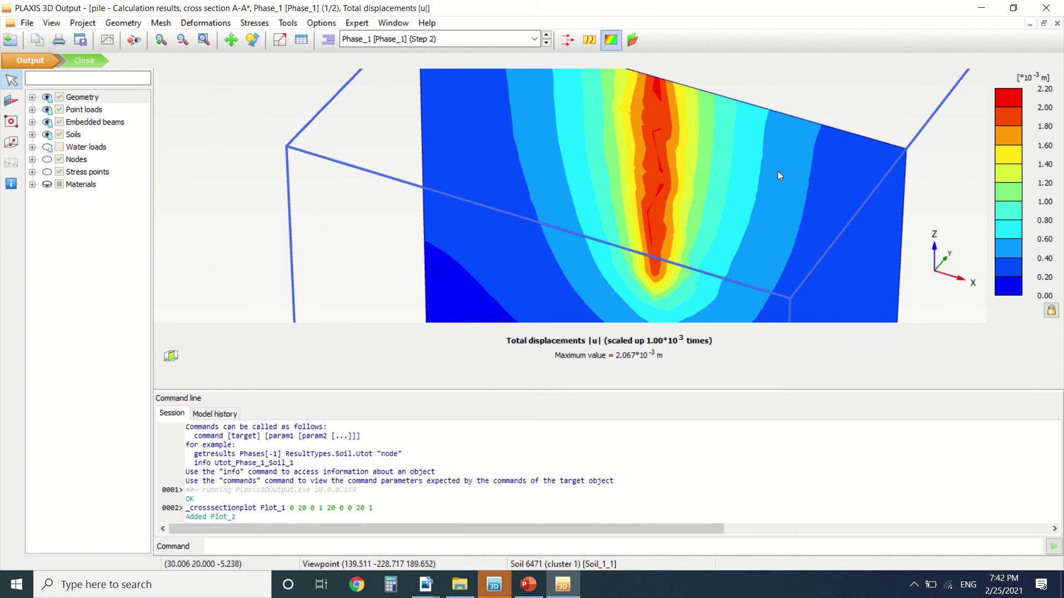
ctrl+right_drag(703, 251, 726, 144)
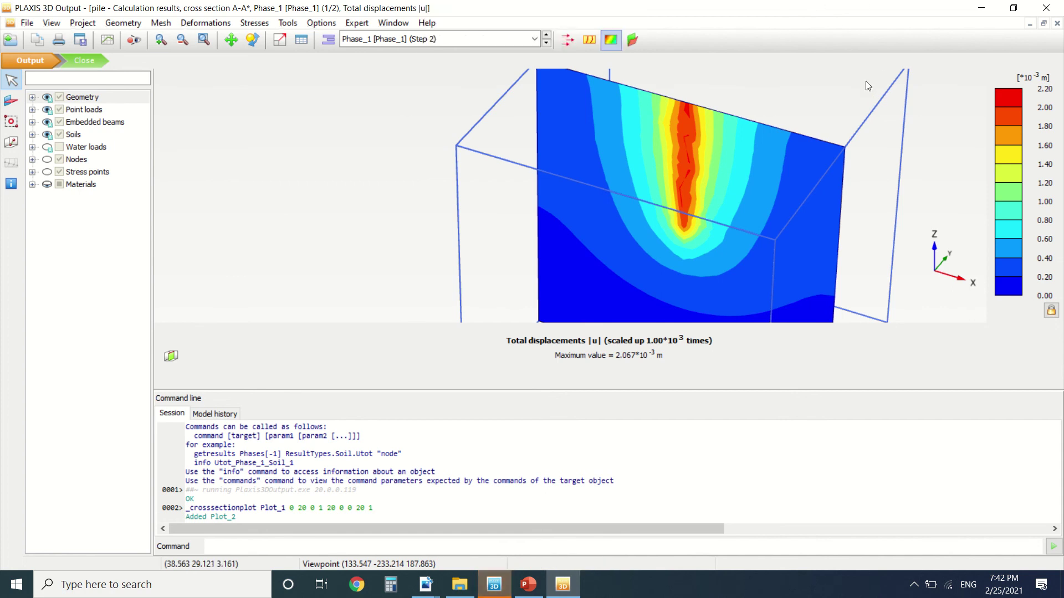
Step the section plane four times away from the pile, reducing maximum |u| to 1.058×10⁻³ m.
key(Right)
key(Right)
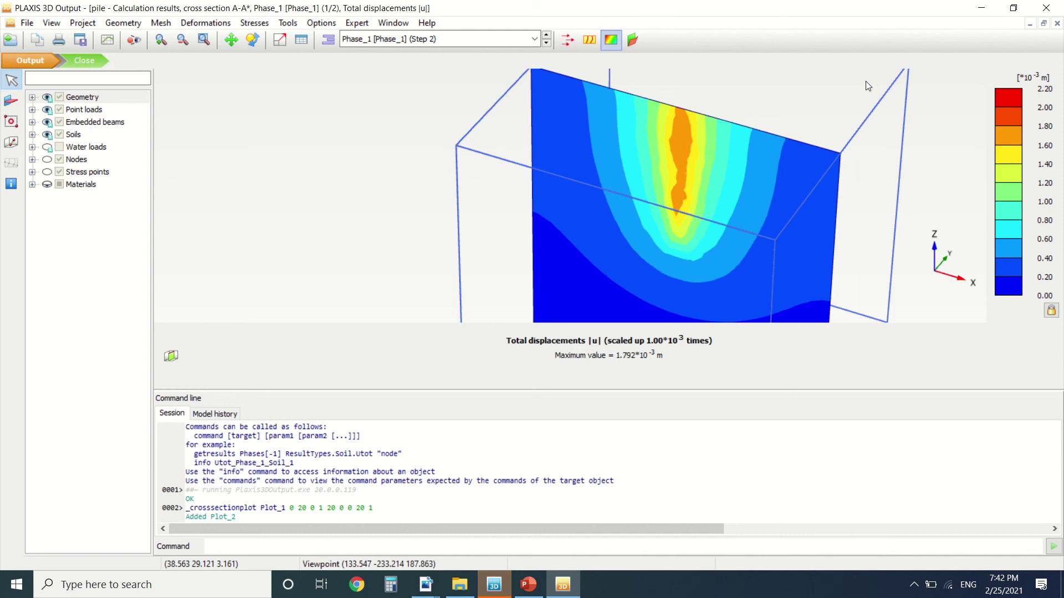
key(Right)
key(Right)
key(Right)
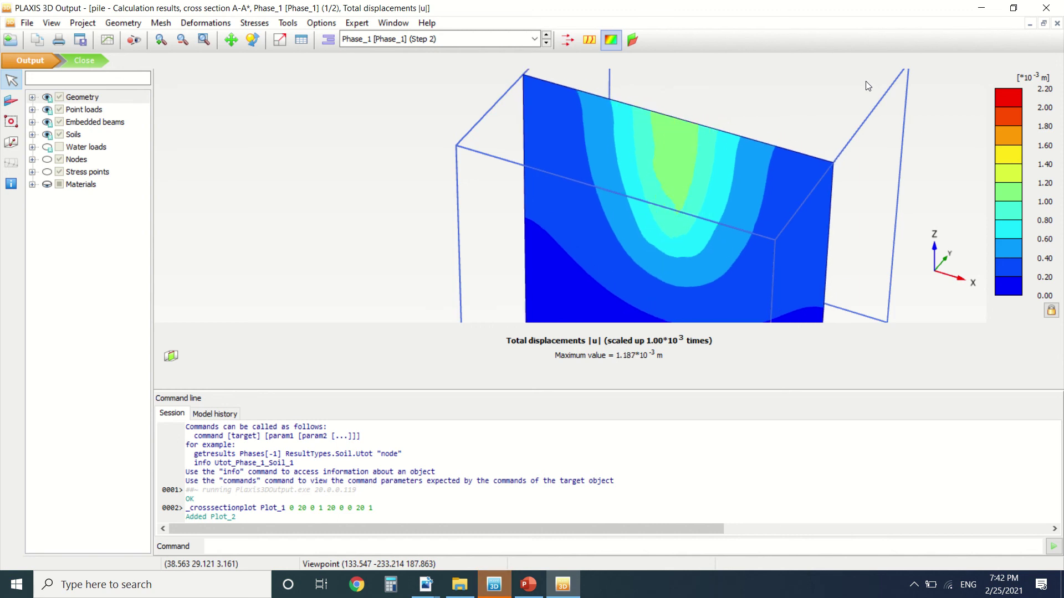
key(Right)
key(Right)
key(Right)
key(Right)
key(Right)
key(Right)
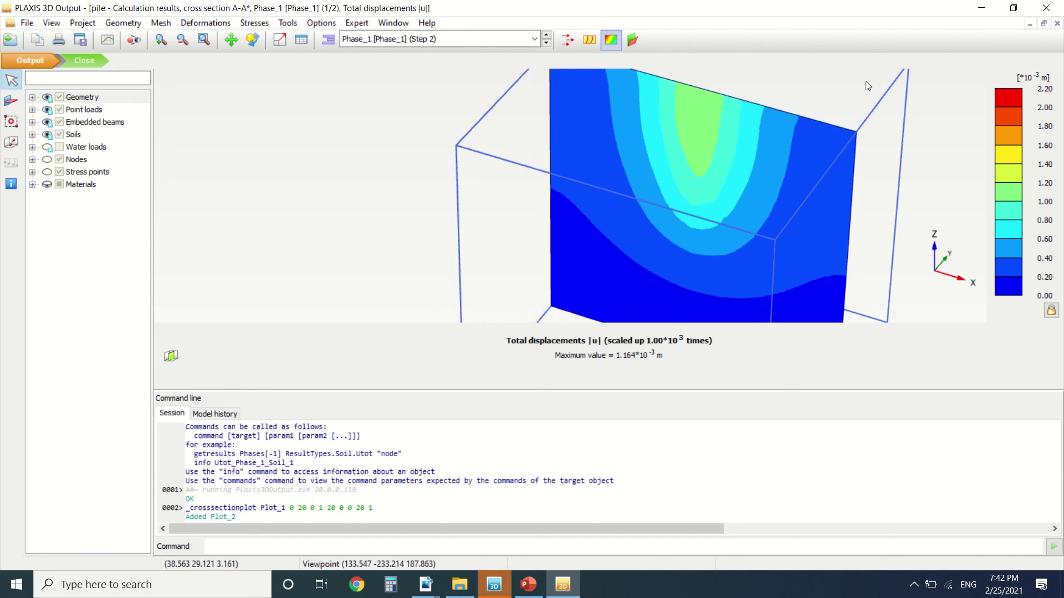
key(Right)
scroll(587, 212, down, 3)
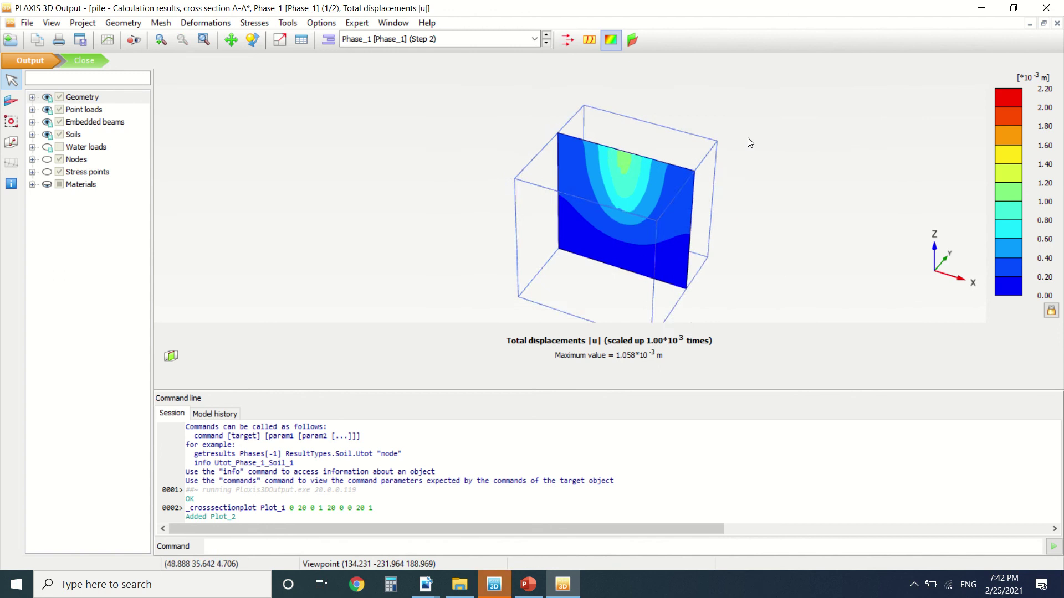
scroll(614, 199, up, 4)
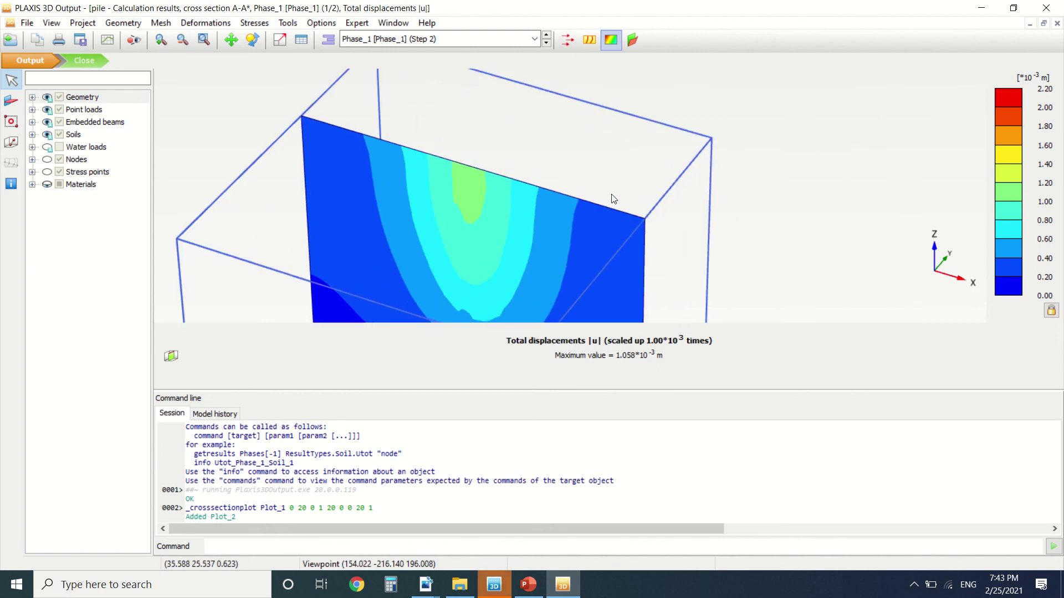